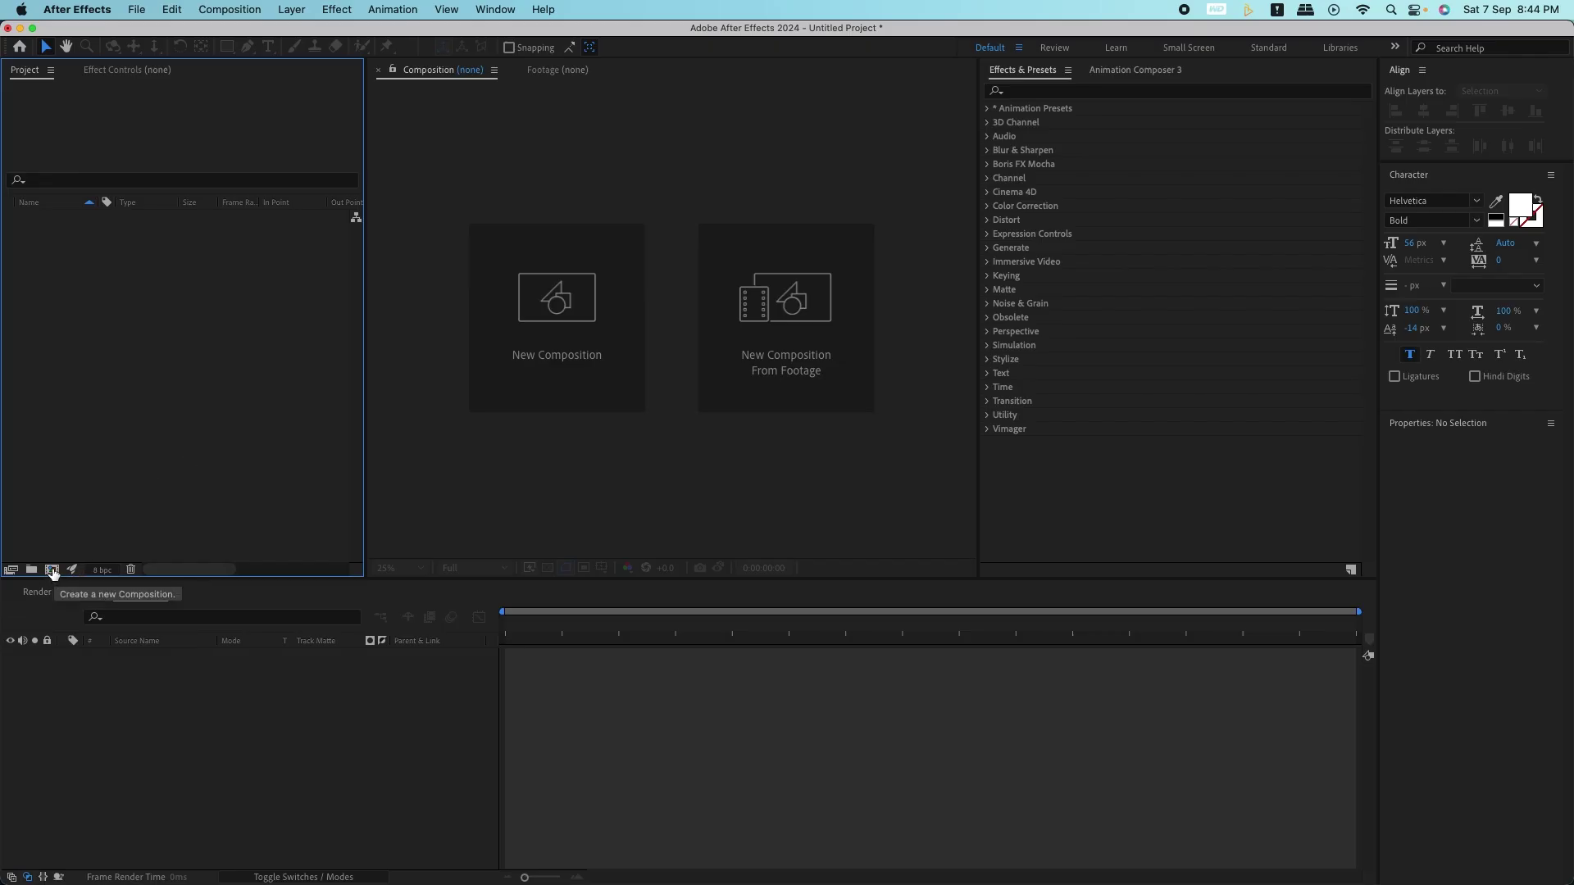
- Create composition 'Main' from the HD 1920x1080 25 fps preset, 0:00:10:00 long
left_click(53, 572)
left_click(723, 333)
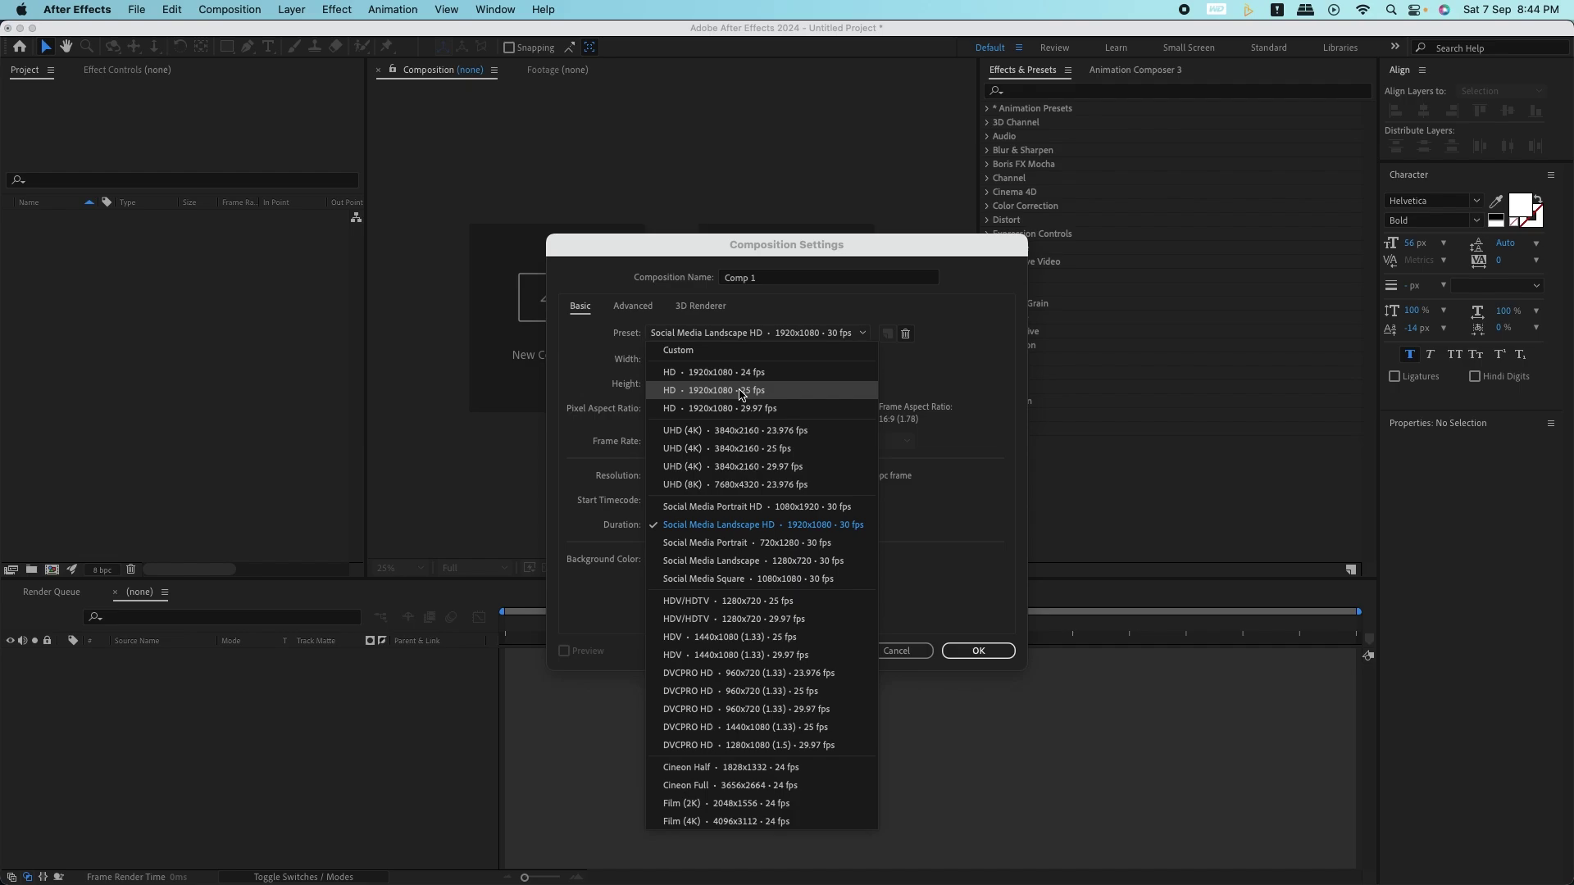
left_click(738, 390)
left_click(681, 526)
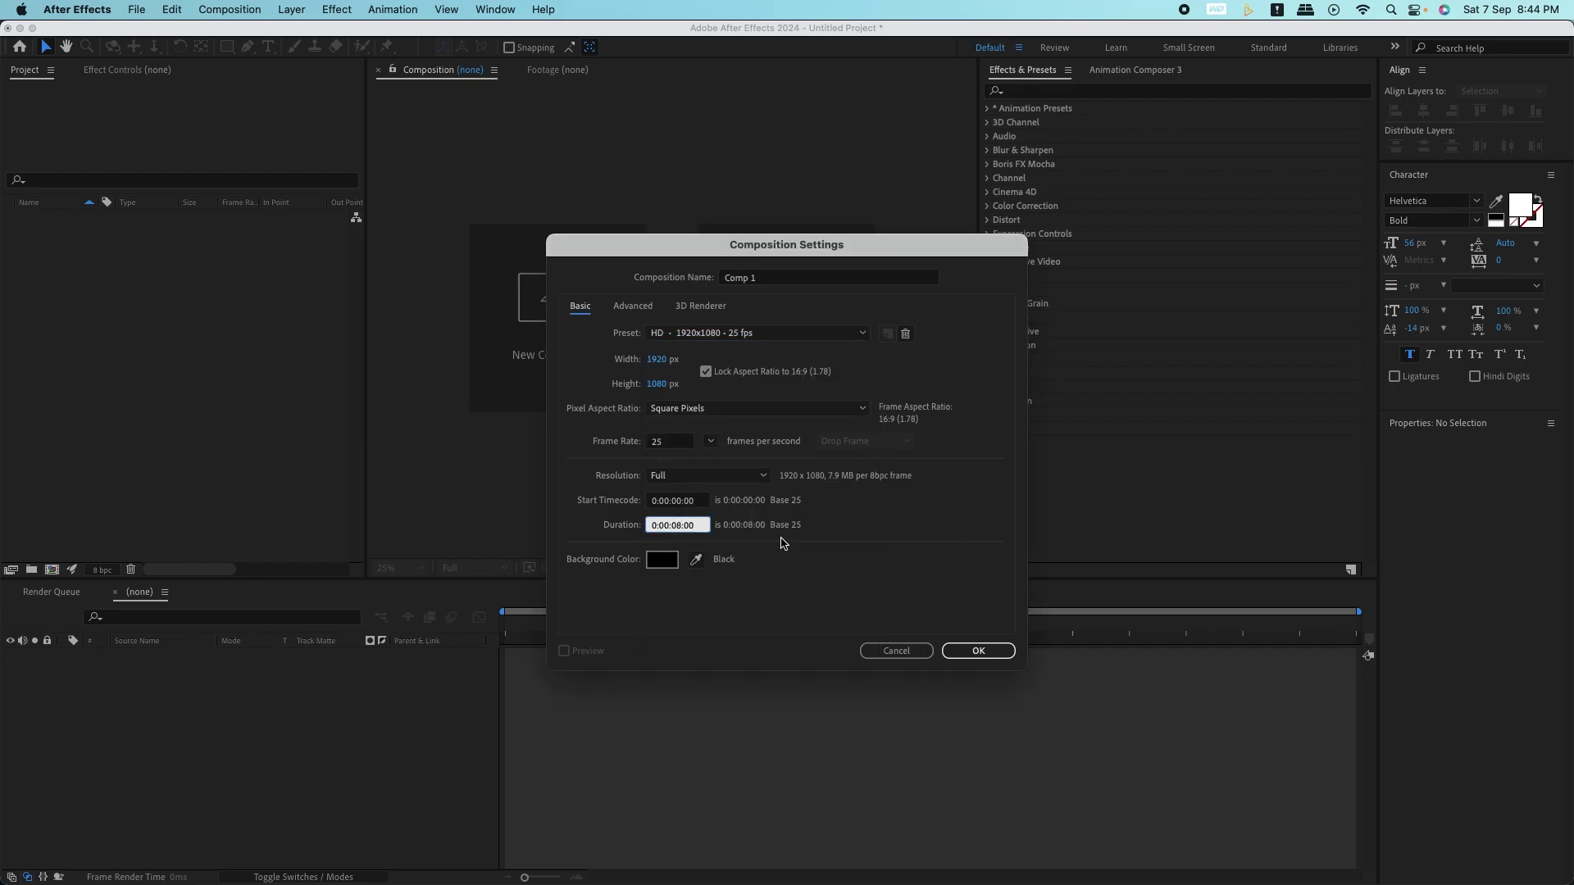
left_click(783, 282)
type("Main")
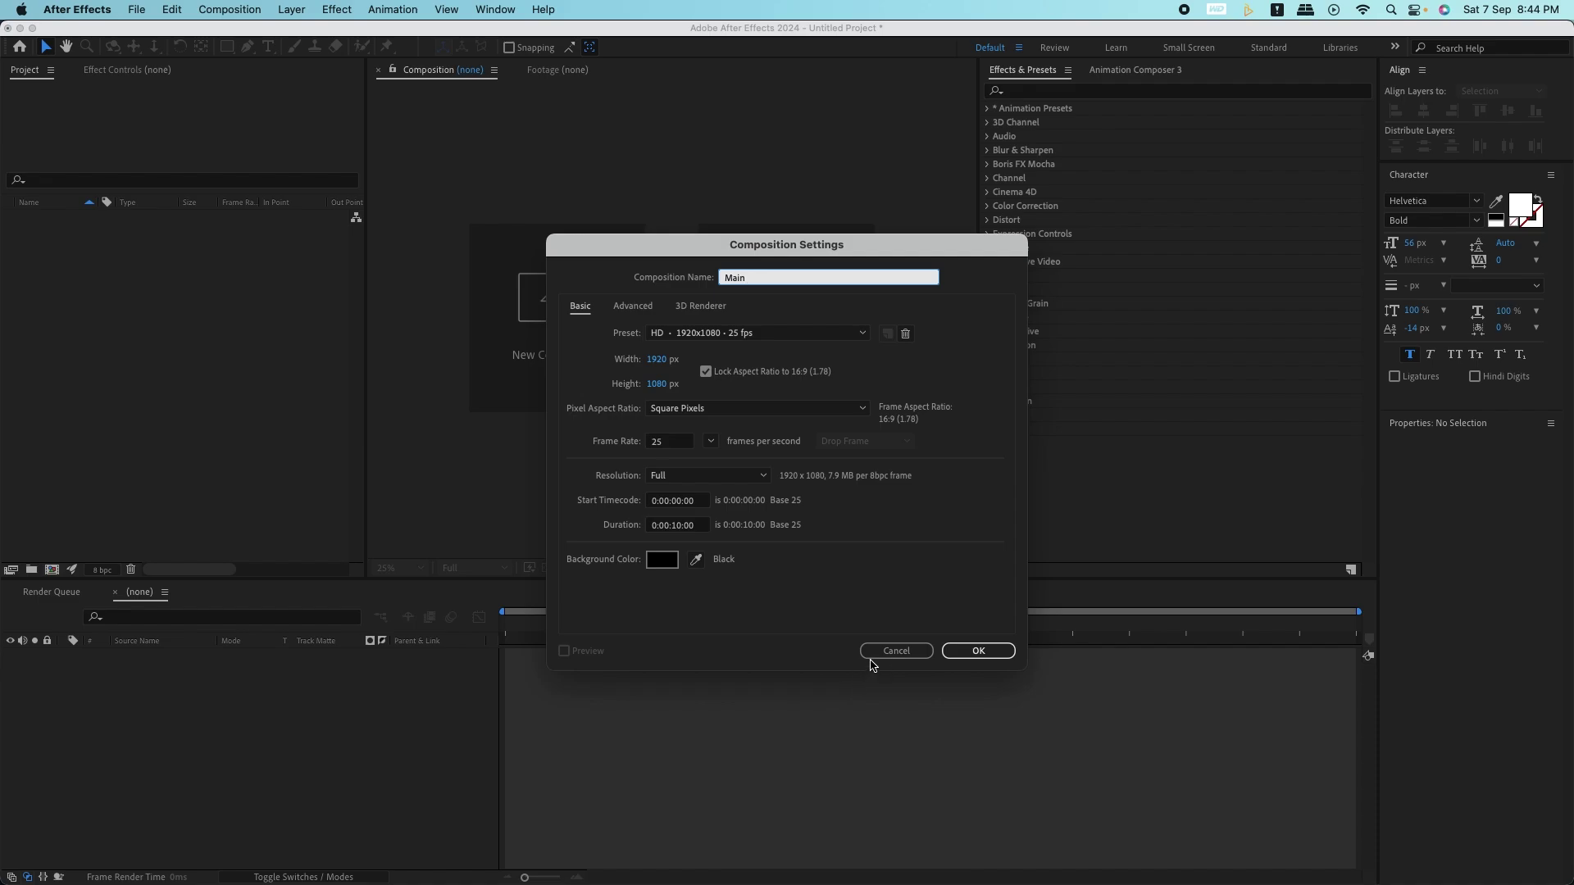
left_click(961, 658)
- Type FLICKER as a new text layer, enlarge it to about 303 px and centre it
key("super+t")
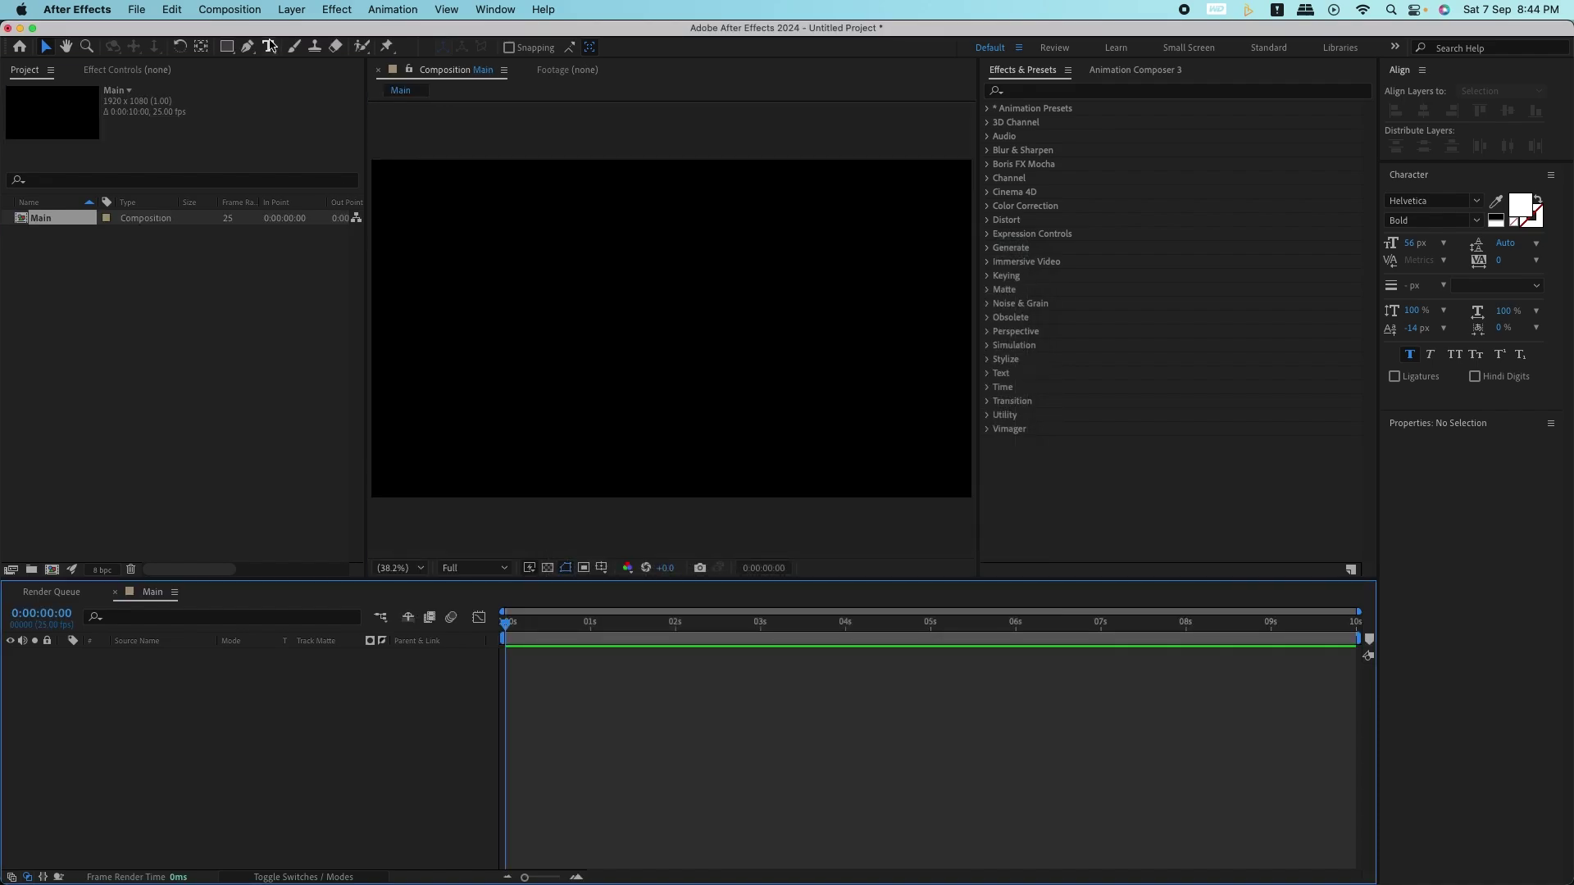
left_click(520, 300)
type("Fli")
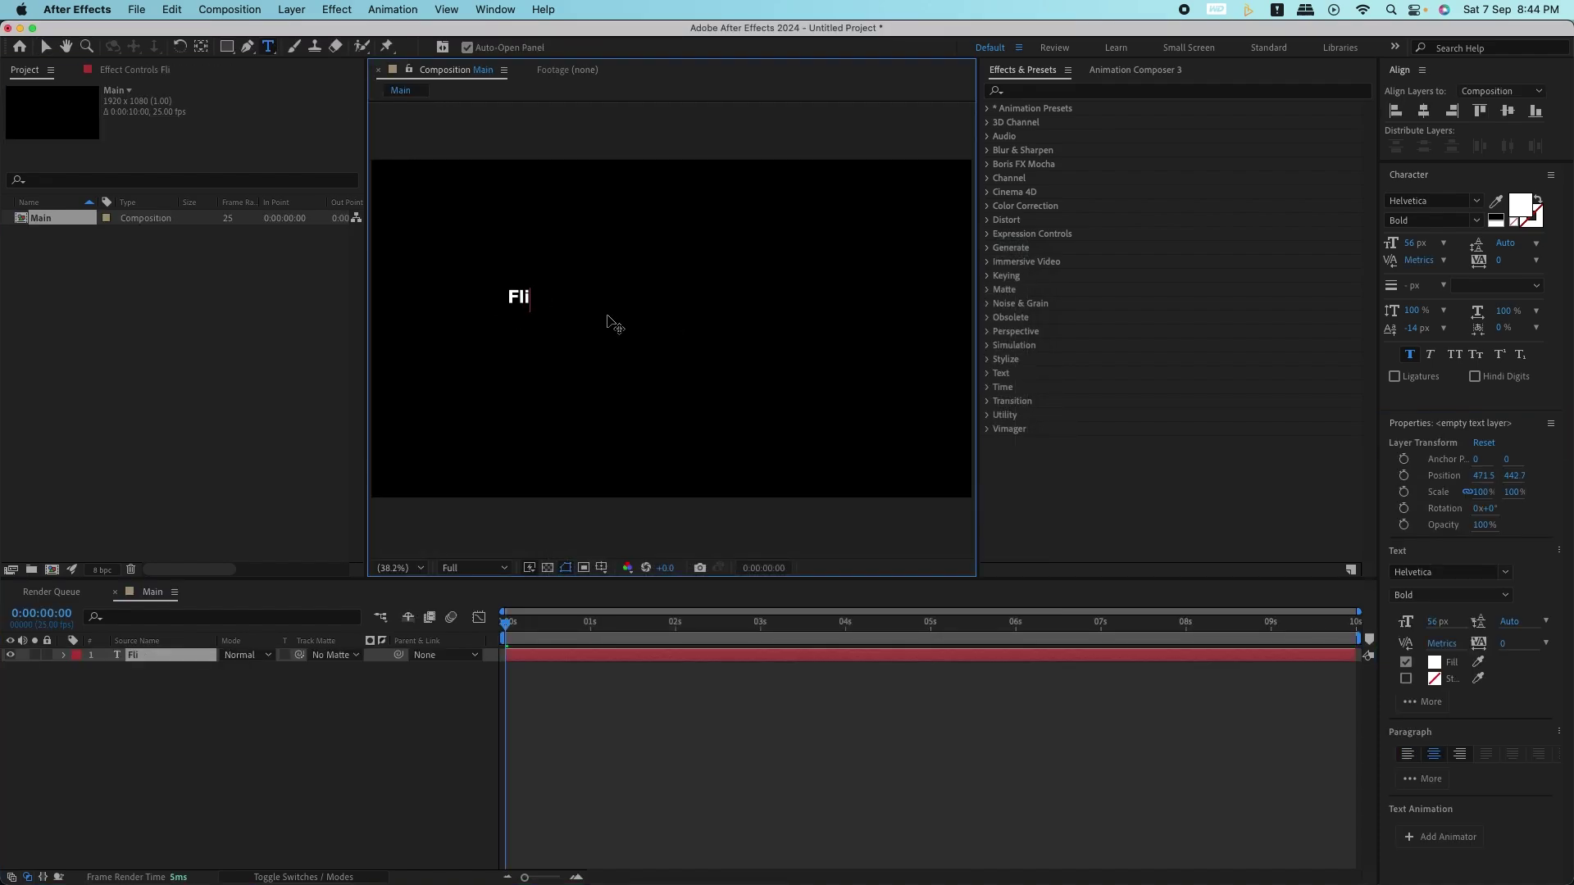
type("LICKER")
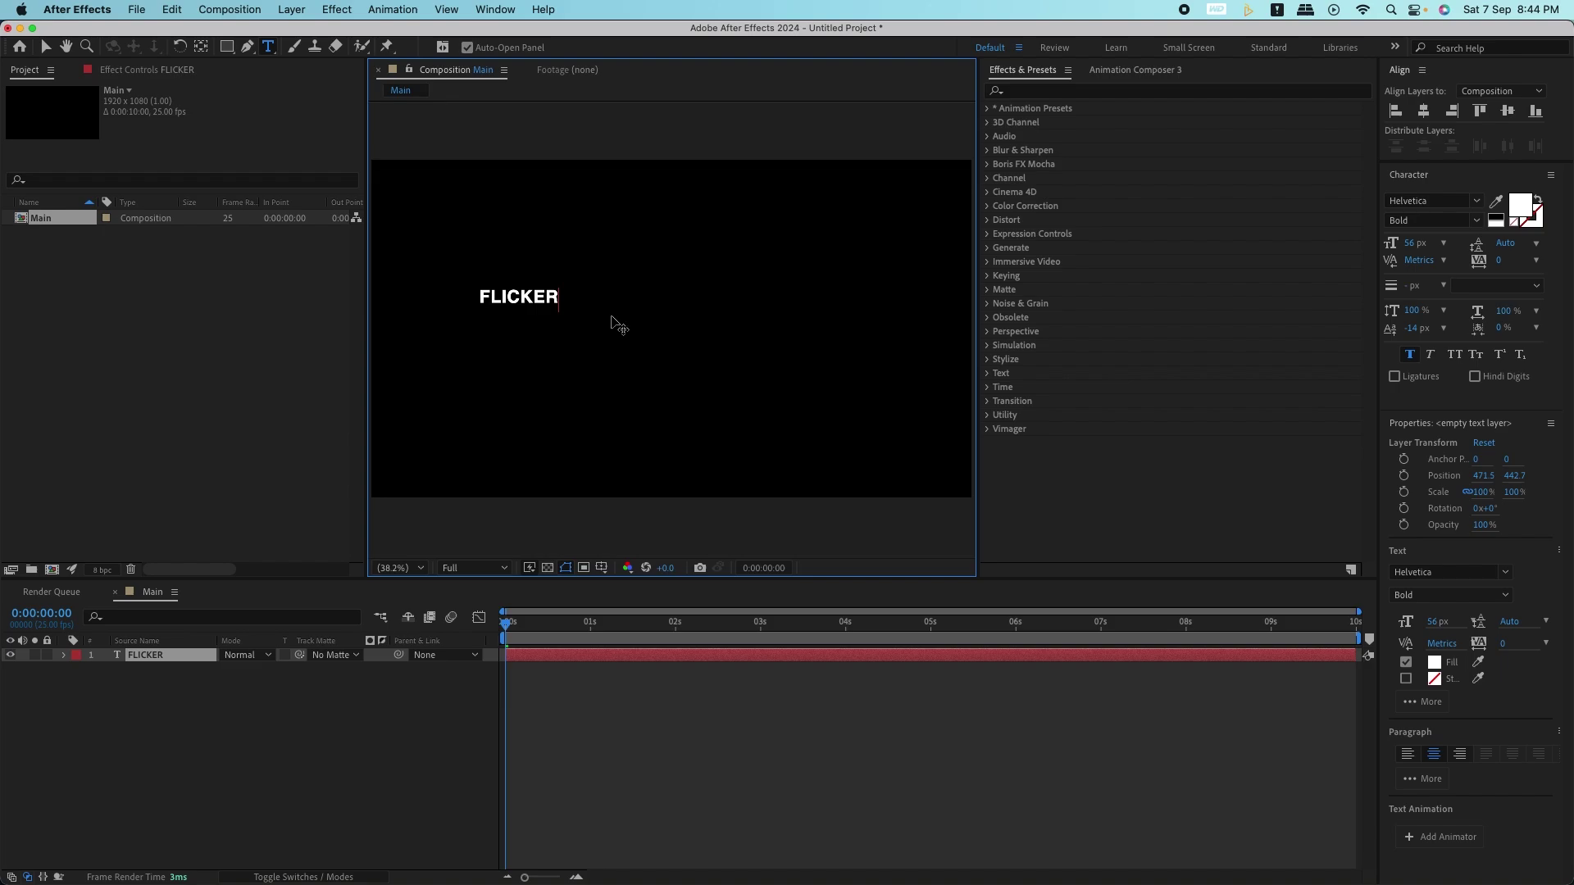
left_click(162, 659)
left_click(1424, 111)
left_click(1507, 111)
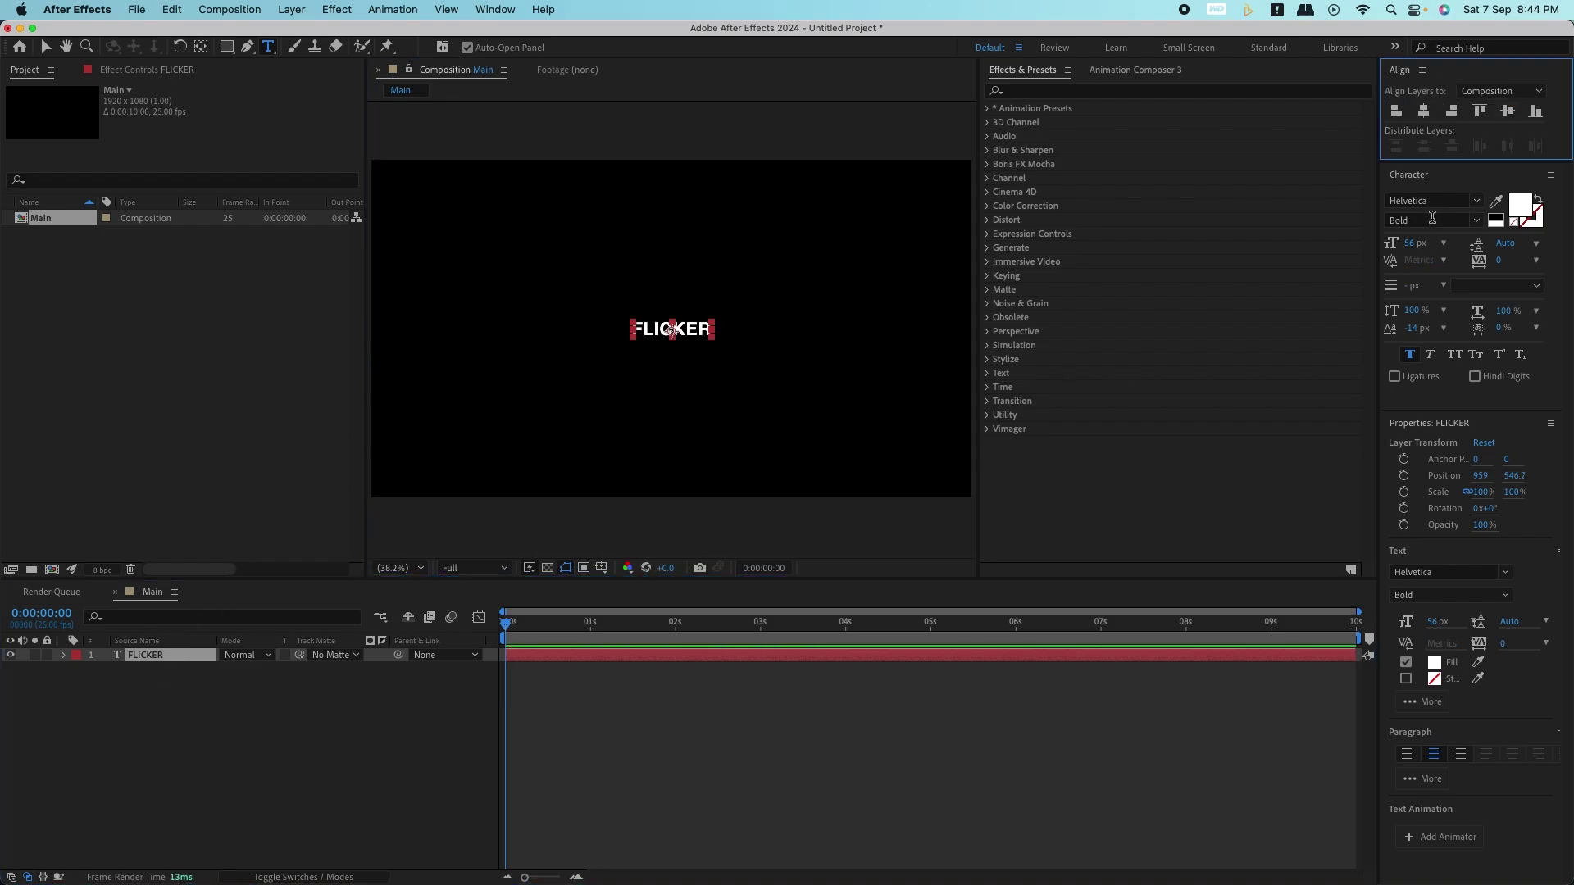
left_click_drag(1409, 243, 1479, 239)
left_click(1424, 110)
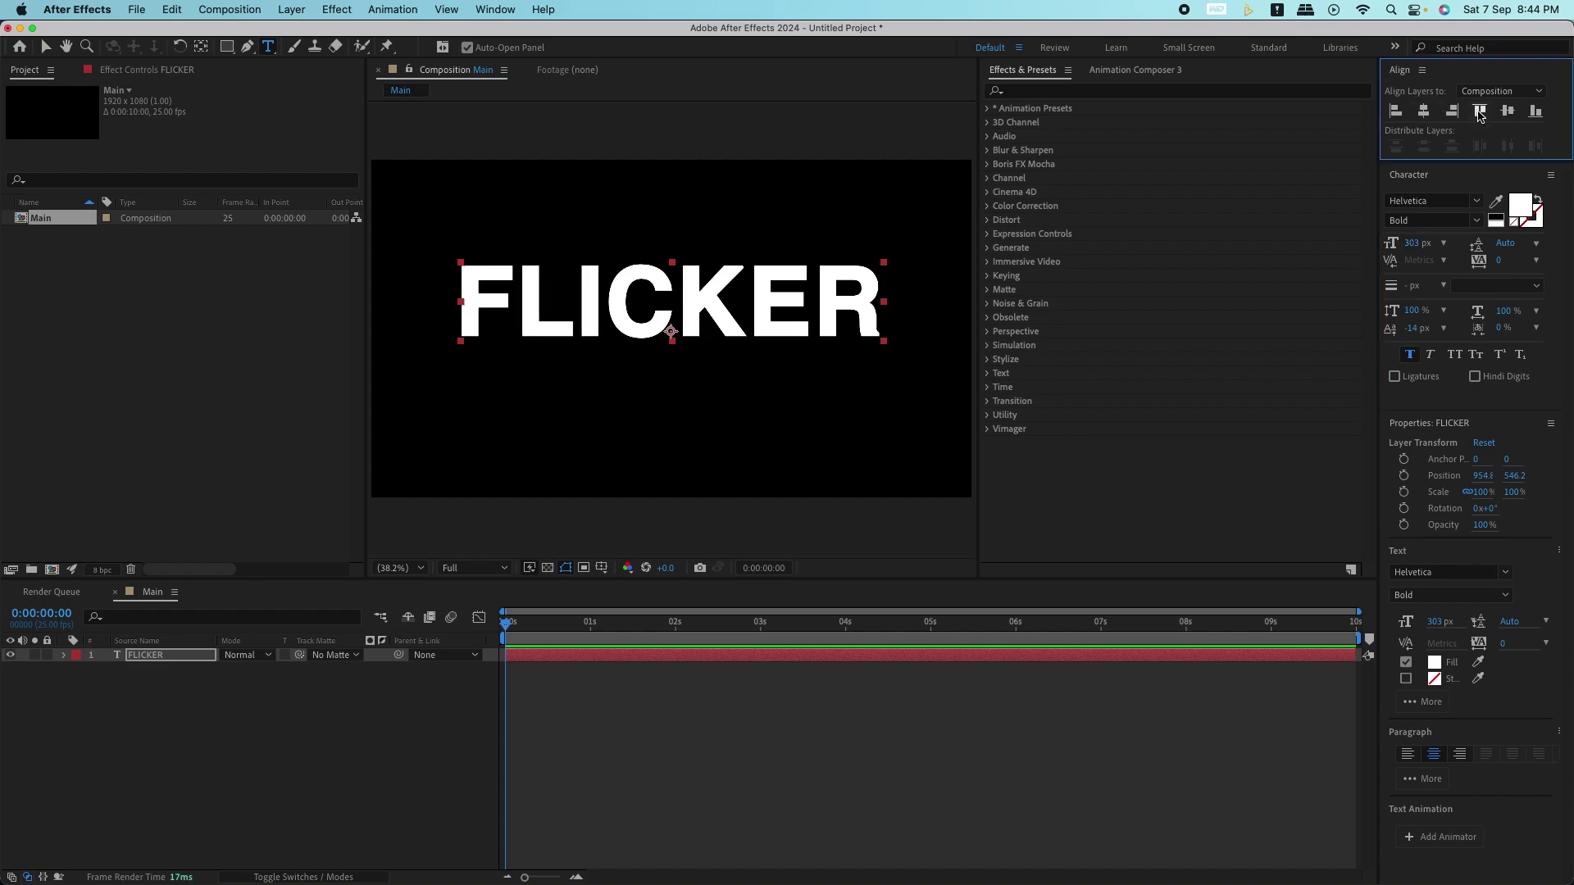
left_click(1507, 110)
- Change the FLICKER font to Avenir Next Bold and re-centre it in the comp
left_click(1477, 220)
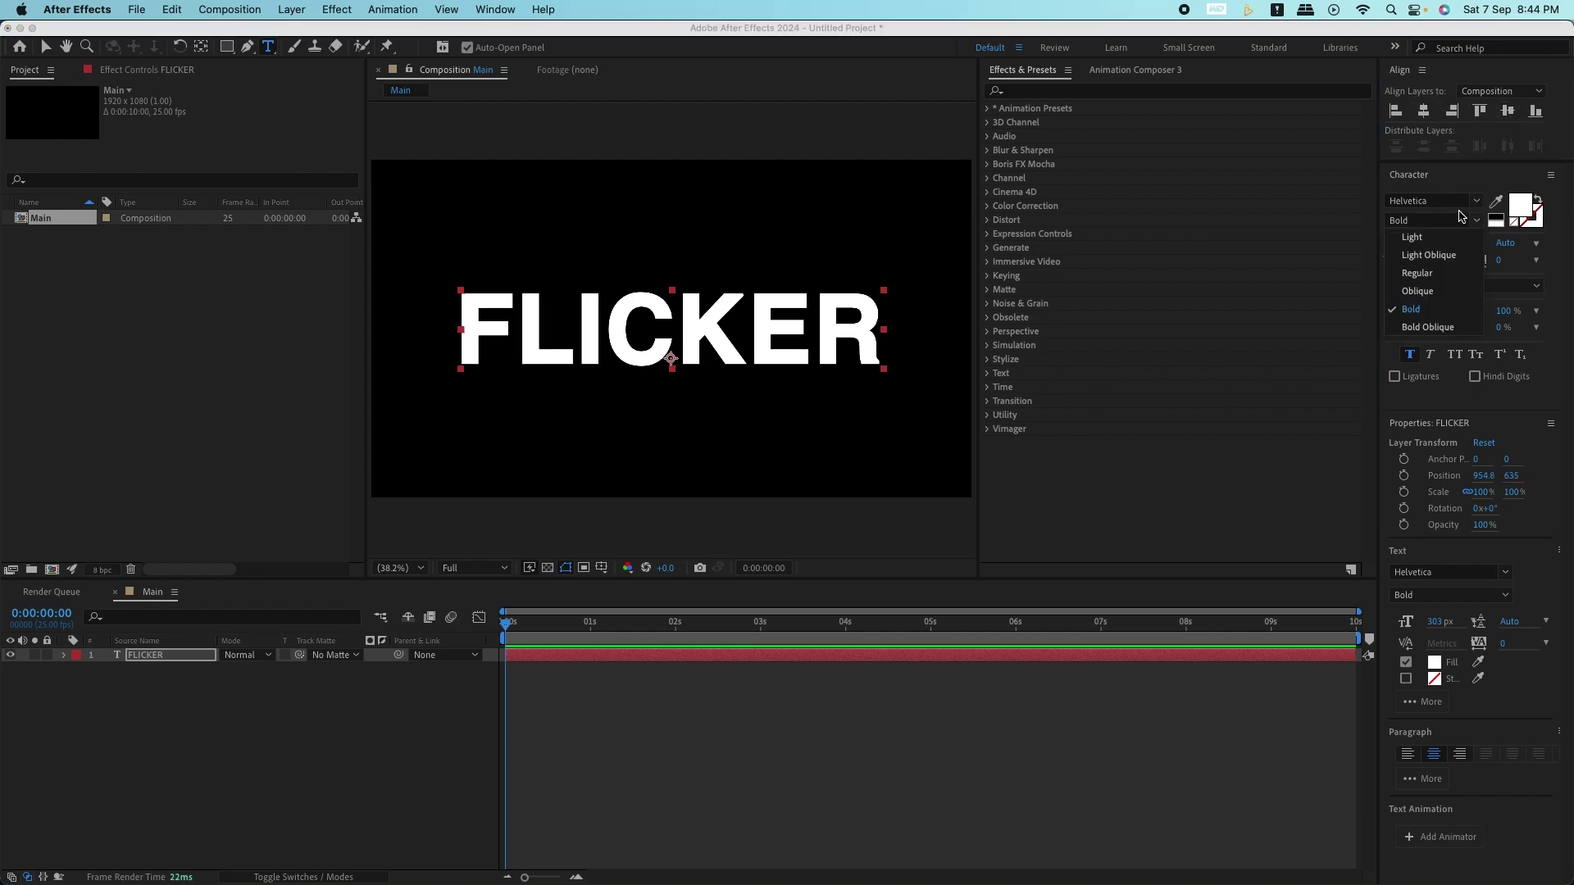
left_click(1431, 201)
type("Bold")
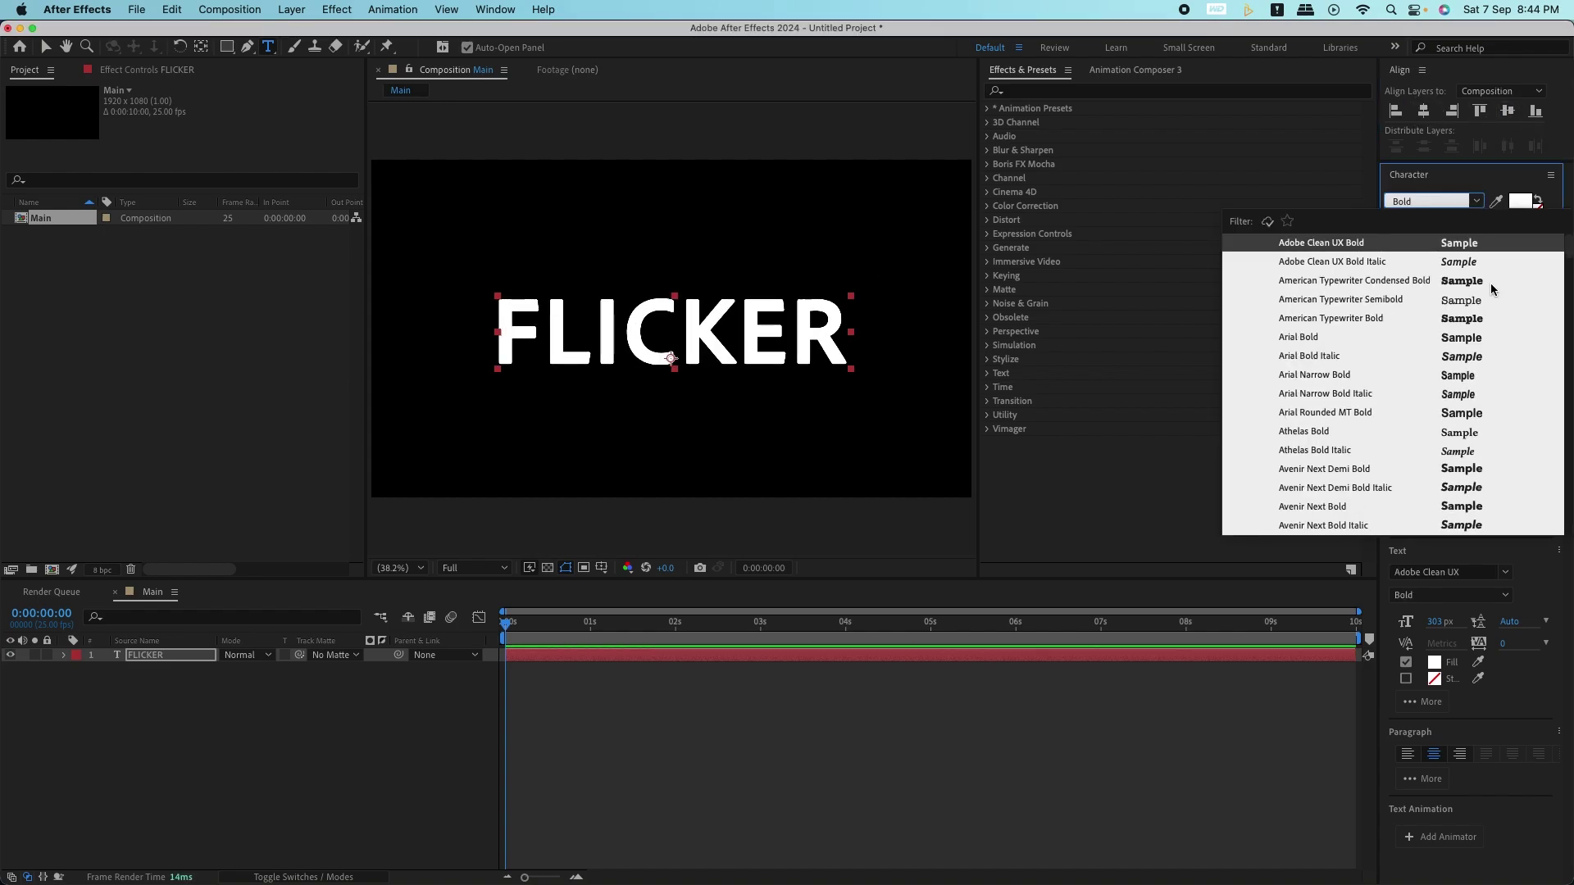
scroll(1469, 392, "down", 2)
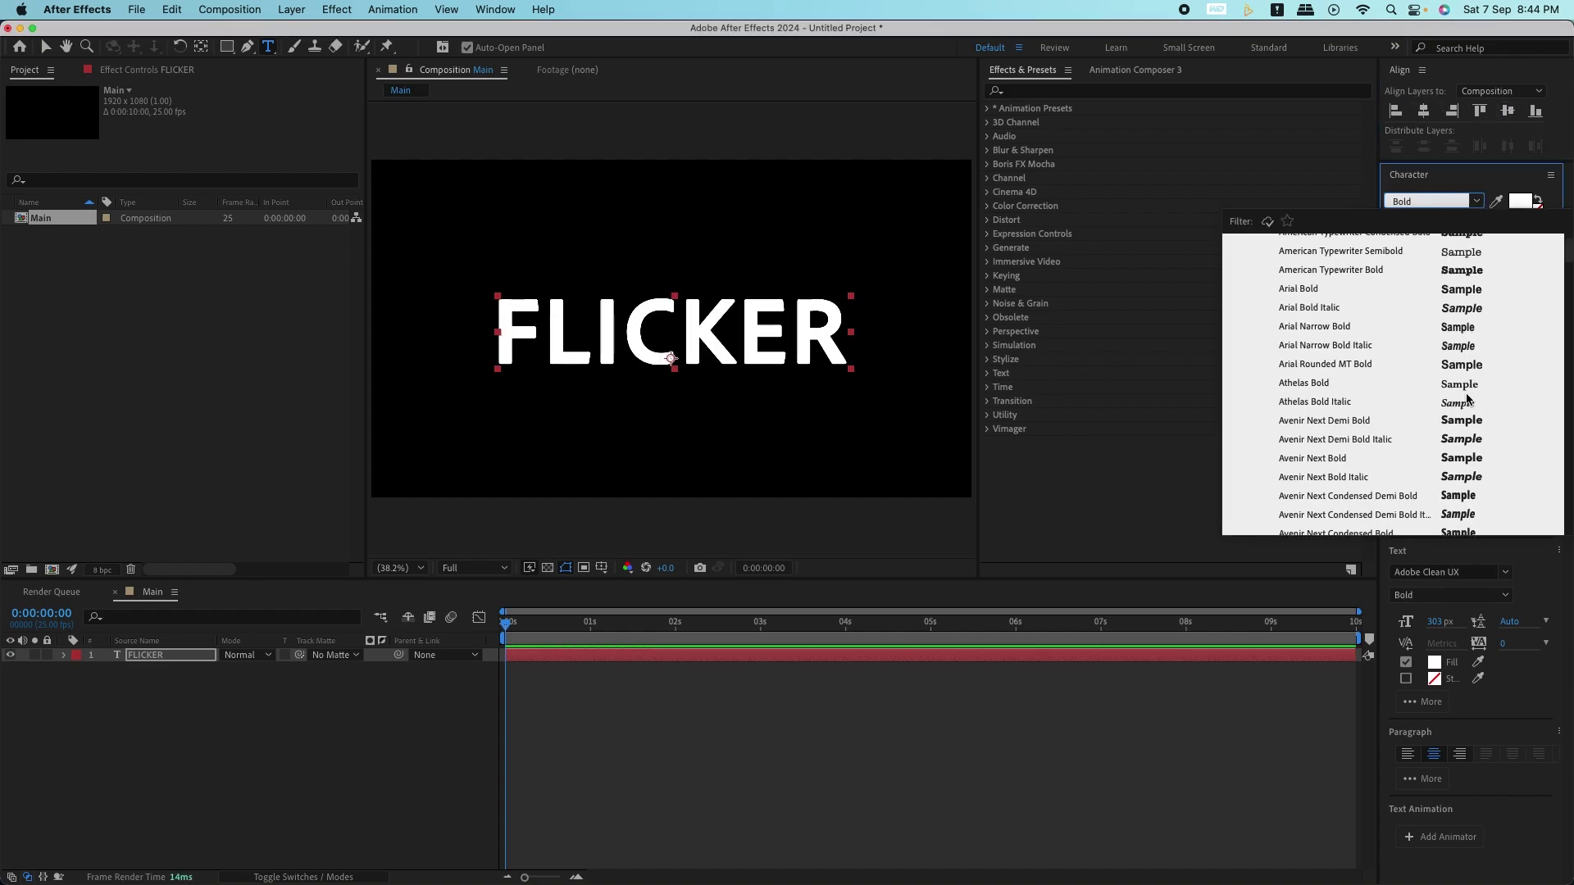
left_click(1470, 466)
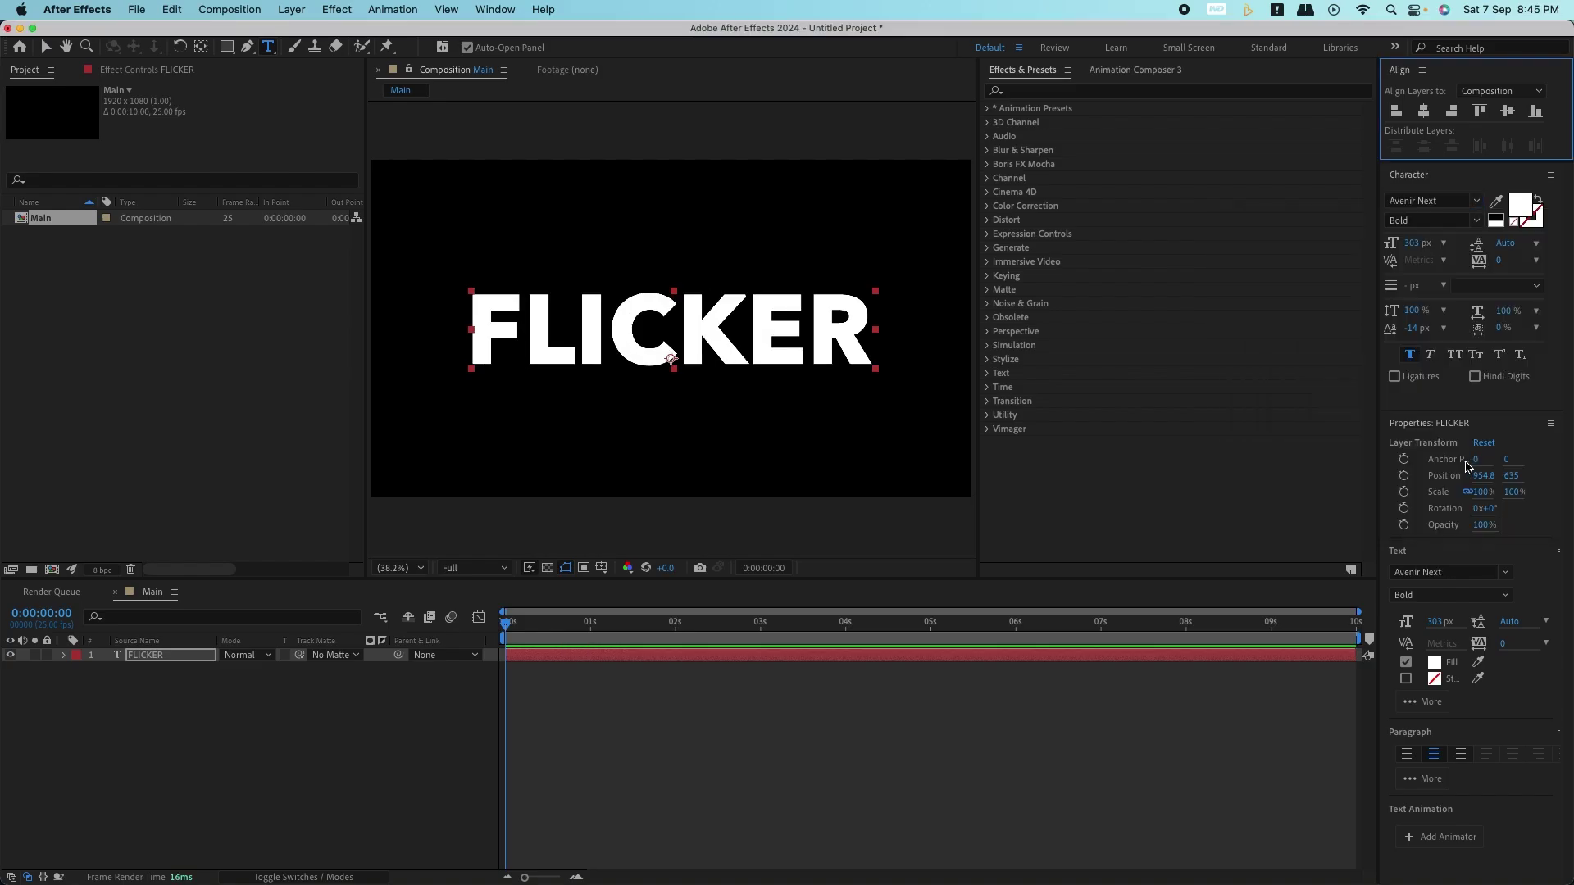
left_click(1426, 112)
left_click(1506, 113)
left_click(190, 661)
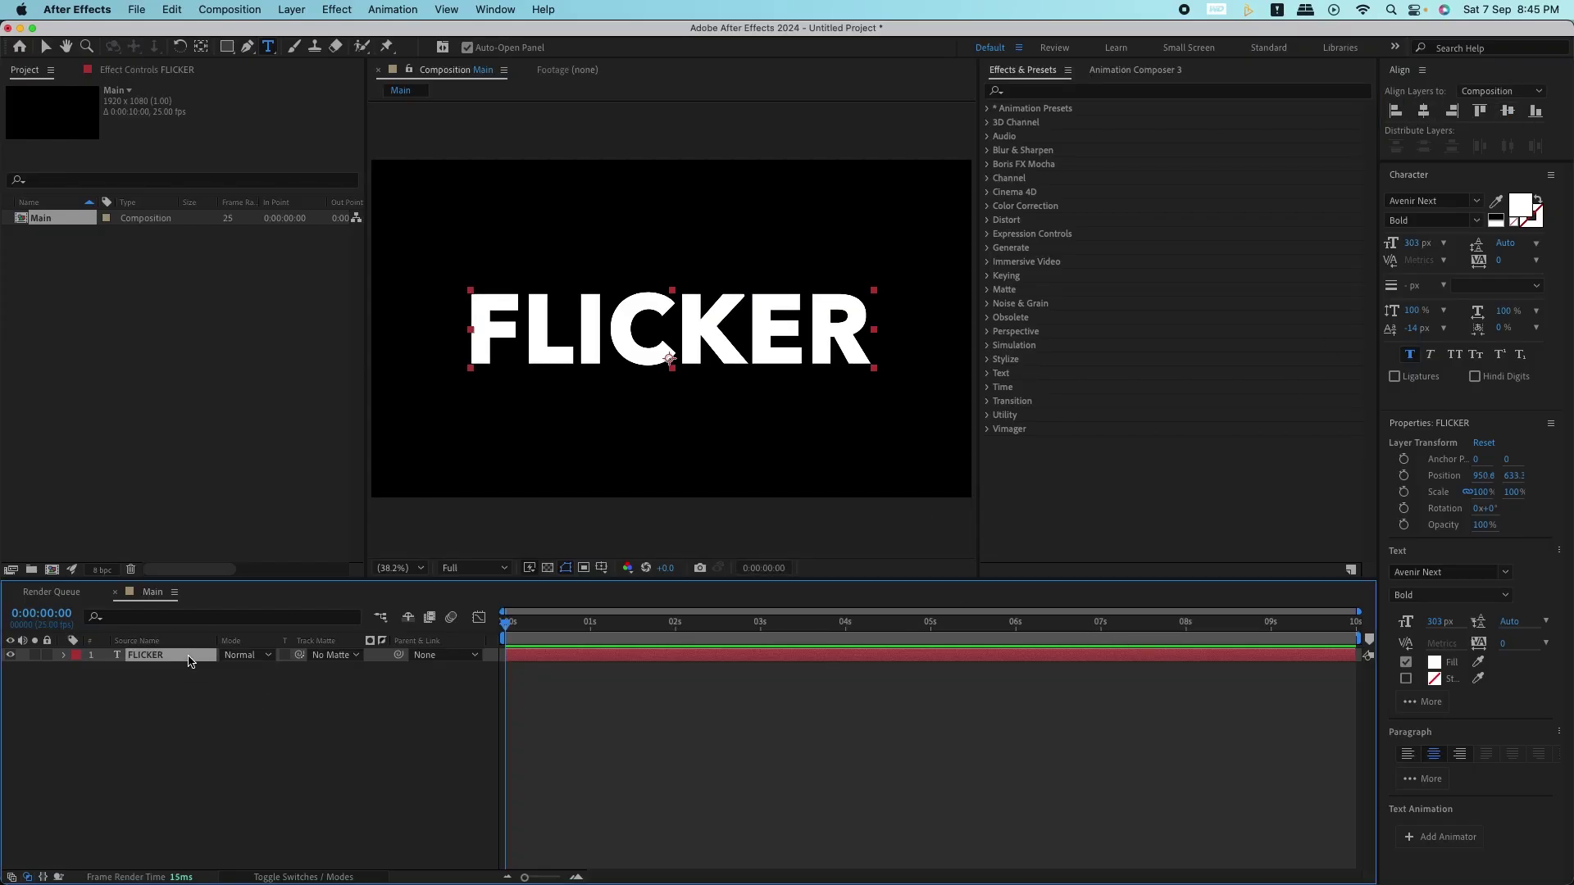
- Convert the FLICKER text layer with Create Shapes from Text
left_click(332, 758)
left_click(147, 661)
right_click(149, 662)
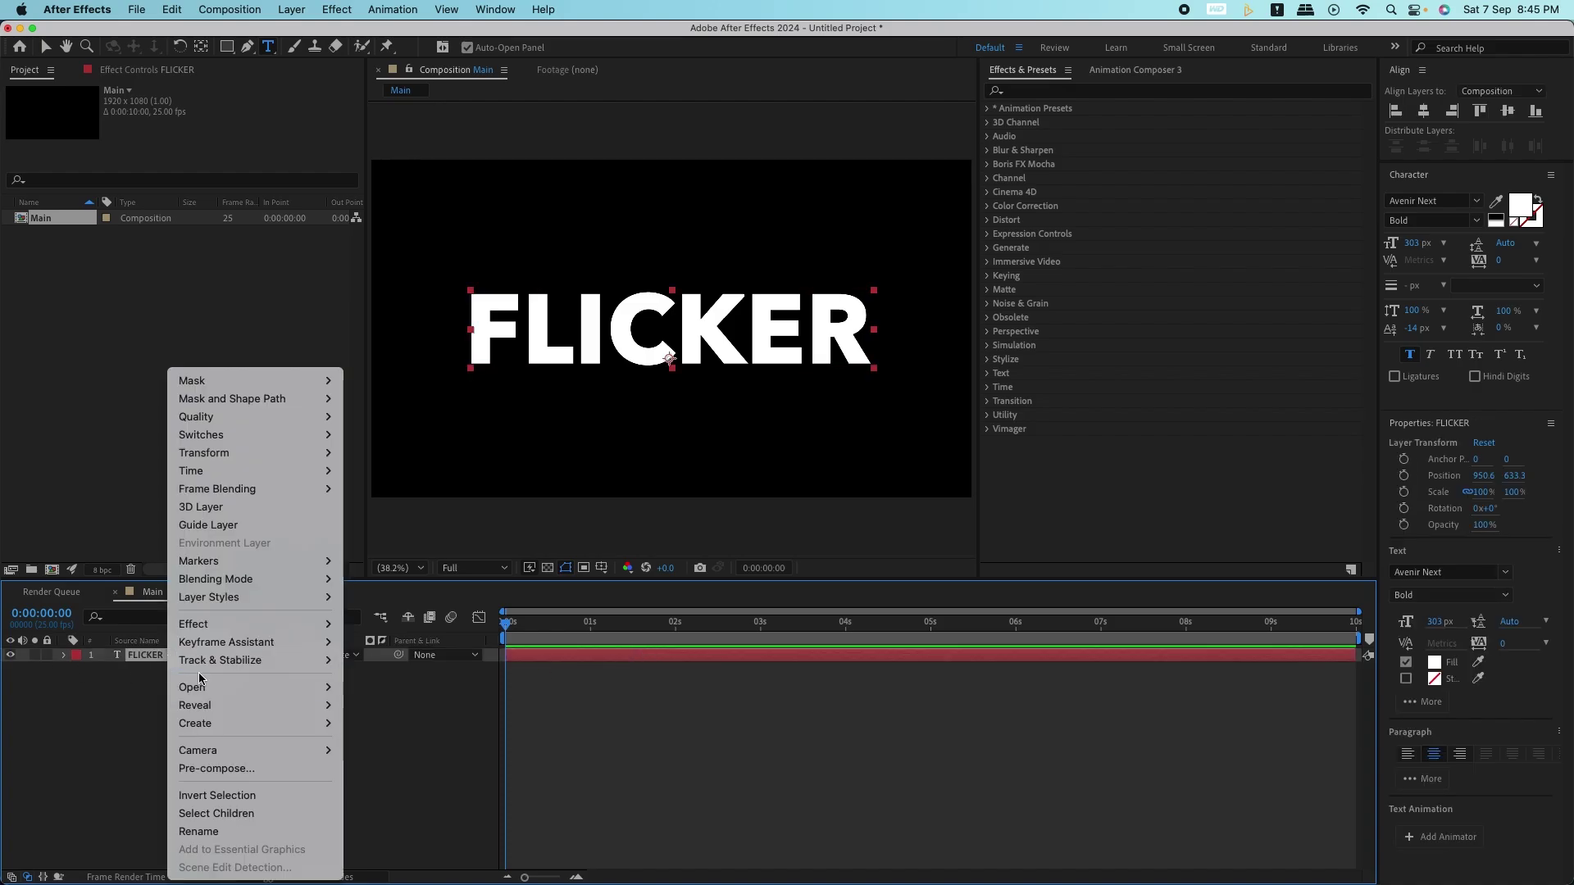
mouse_move(205, 724)
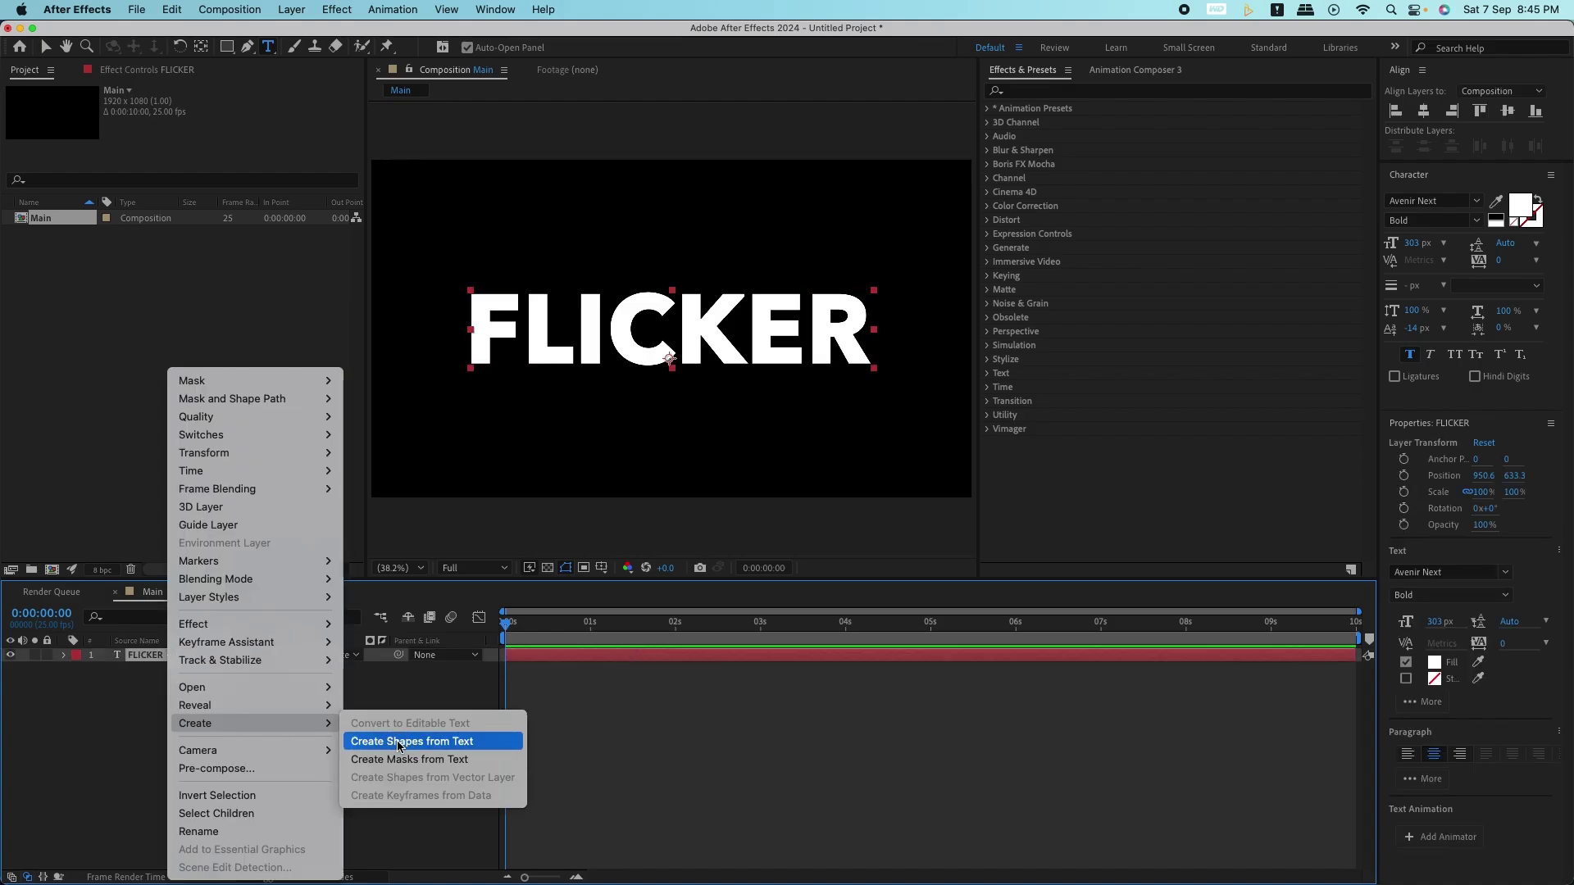
left_click(371, 744)
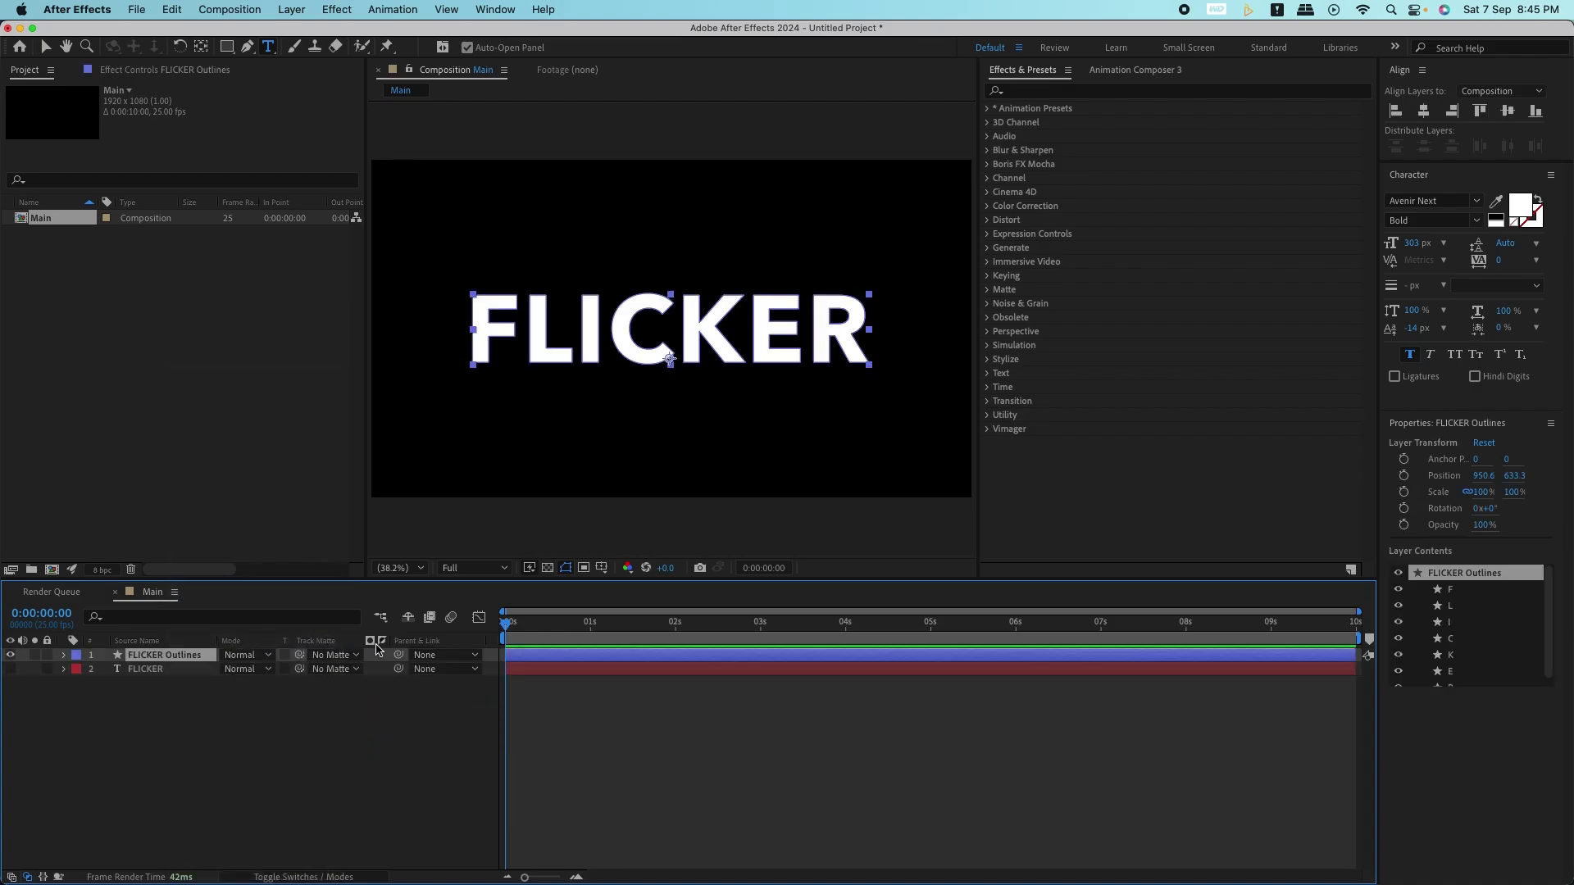
- Expand FLICKER Outlines to reveal the seven letter groups and select the F group
left_click(64, 655)
left_click(115, 684)
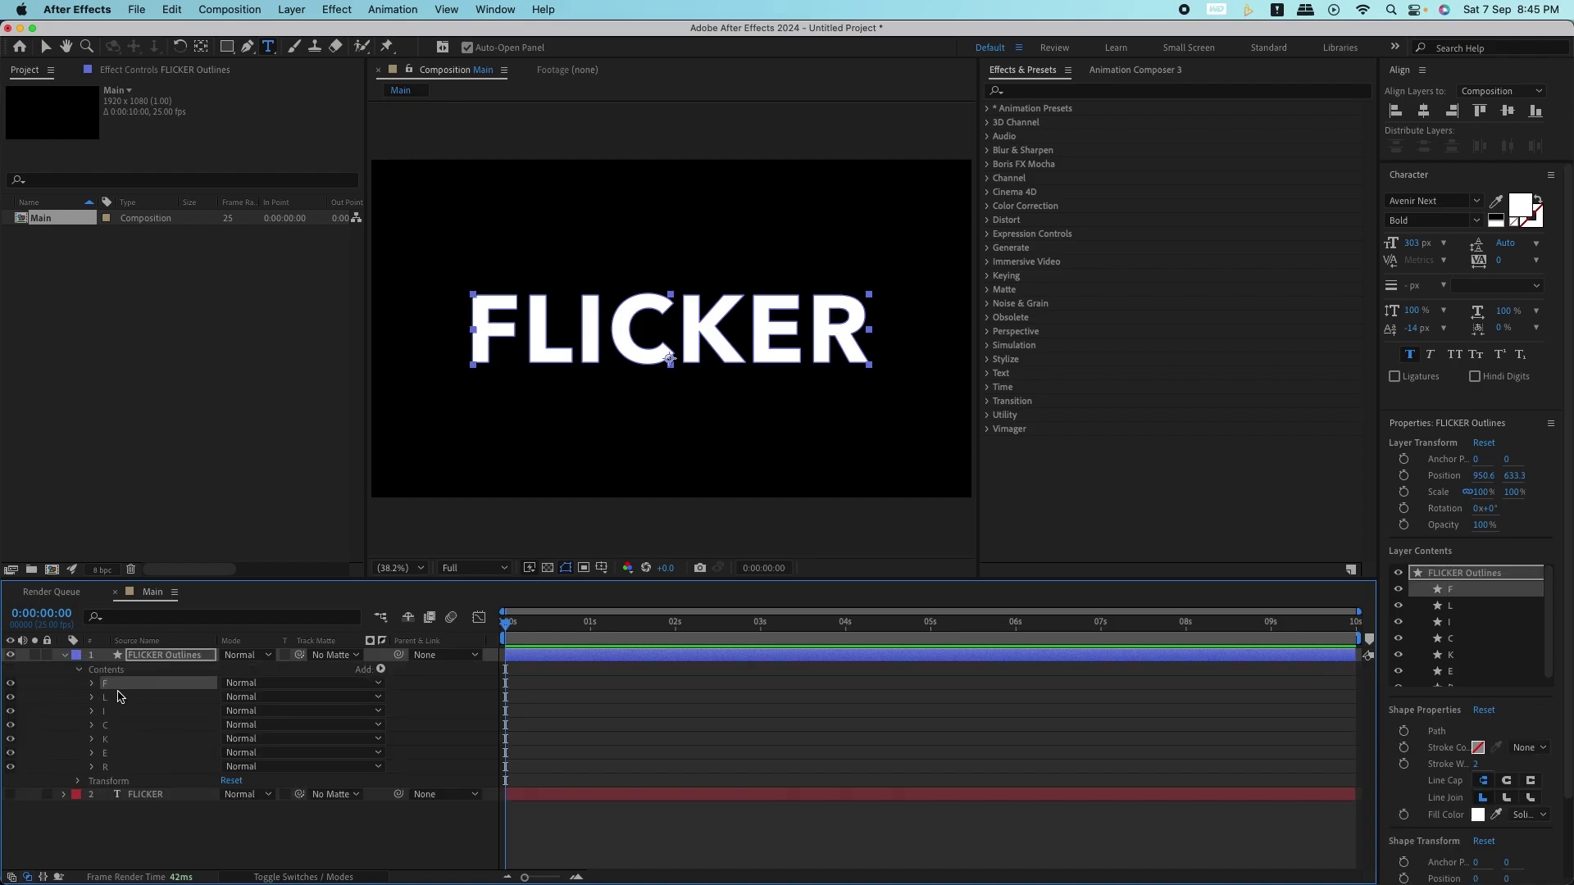
left_click(113, 770, "shift")
left_click(115, 684)
left_click(115, 770, "shift")
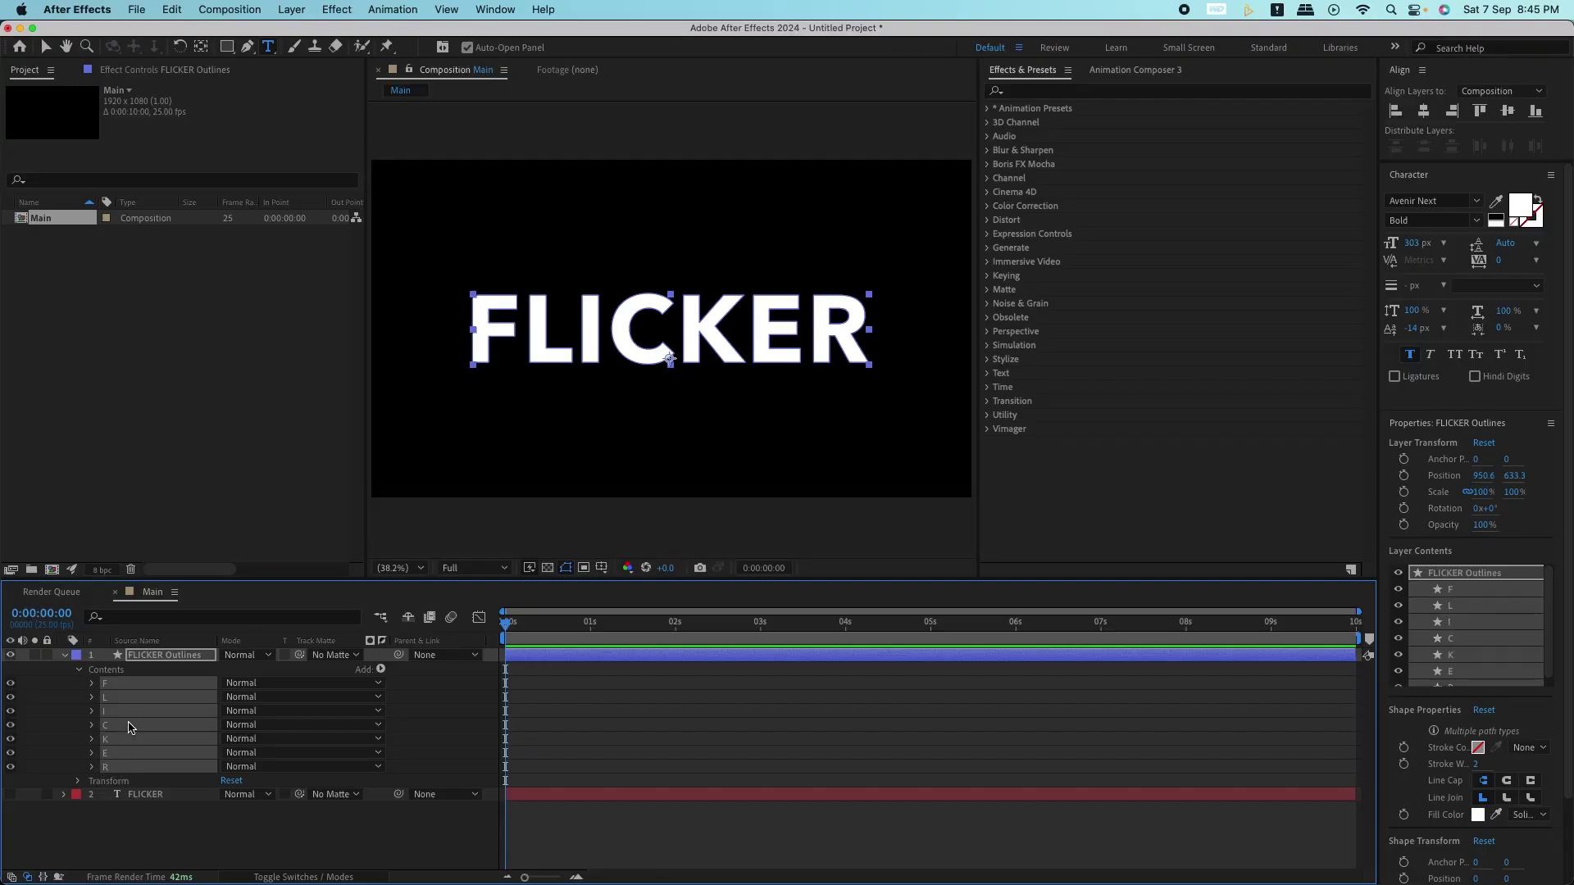
left_click(154, 819)
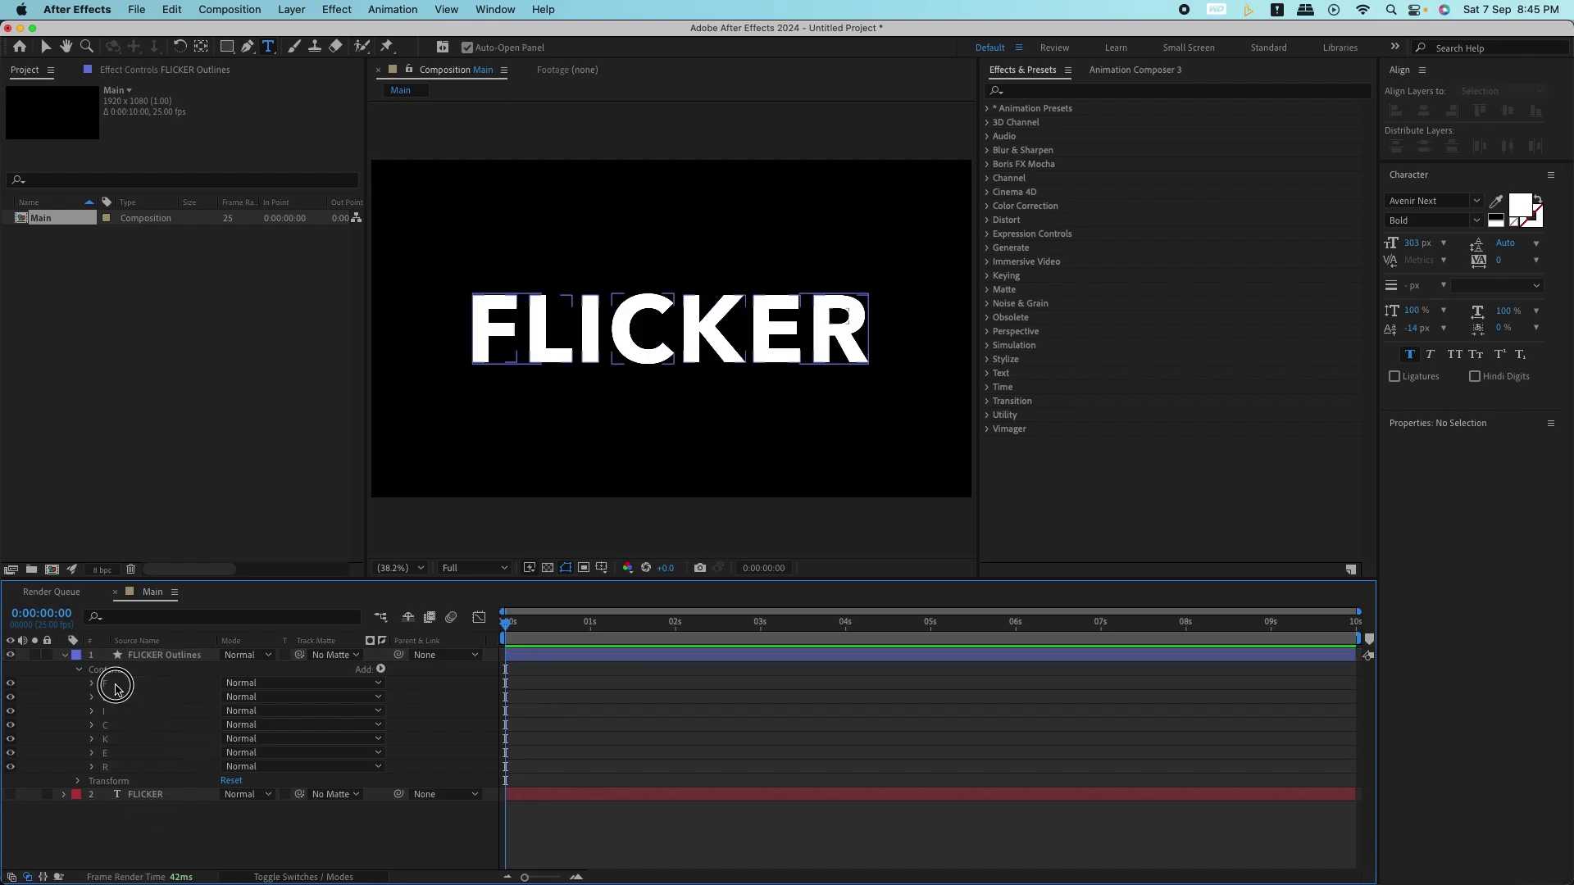
- Expand letter F's group to reveal its Transform Opacity property
left_click(115, 684)
left_click(92, 684)
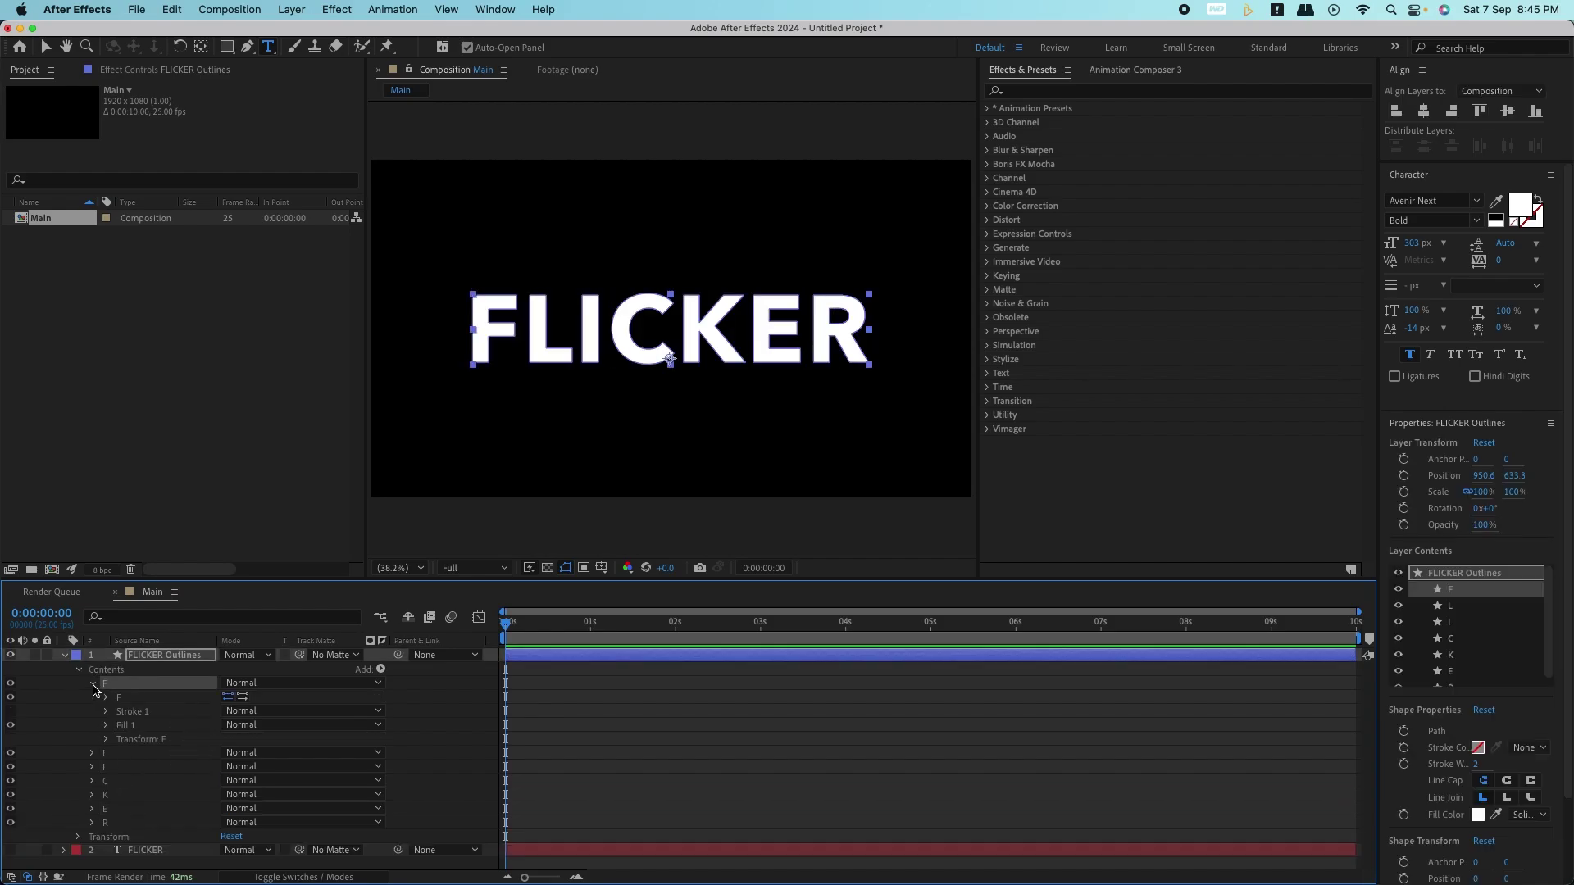
left_click(106, 740)
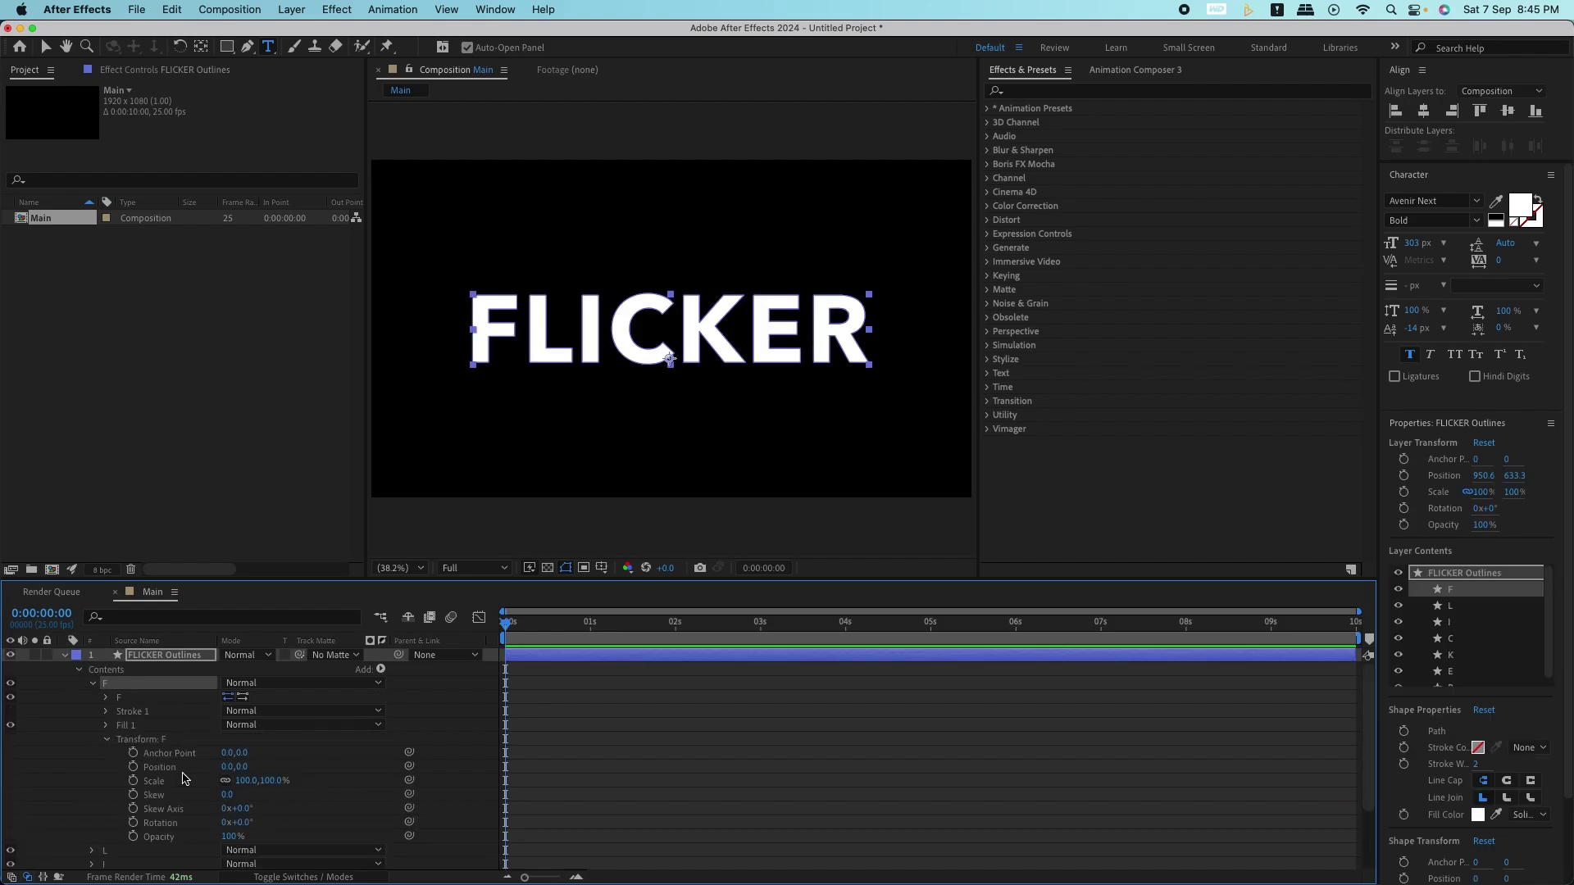
scroll(182, 779, "down", 3)
left_click(162, 753)
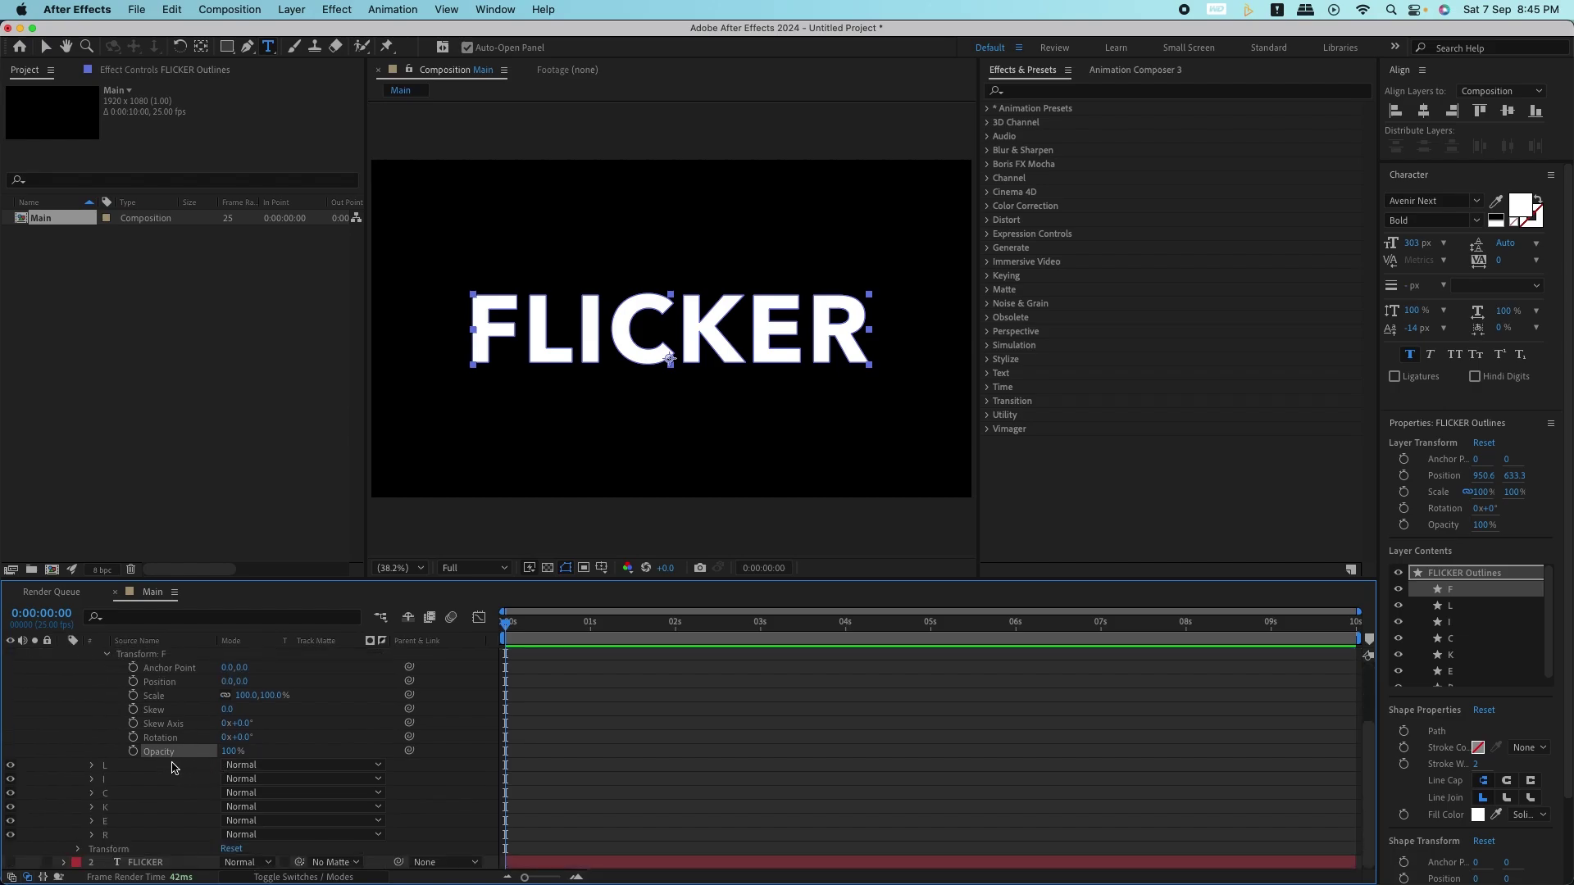
- Add a wiggle(10,100) expression to F's Opacity and preview the flicker
left_click(133, 751, "alt")
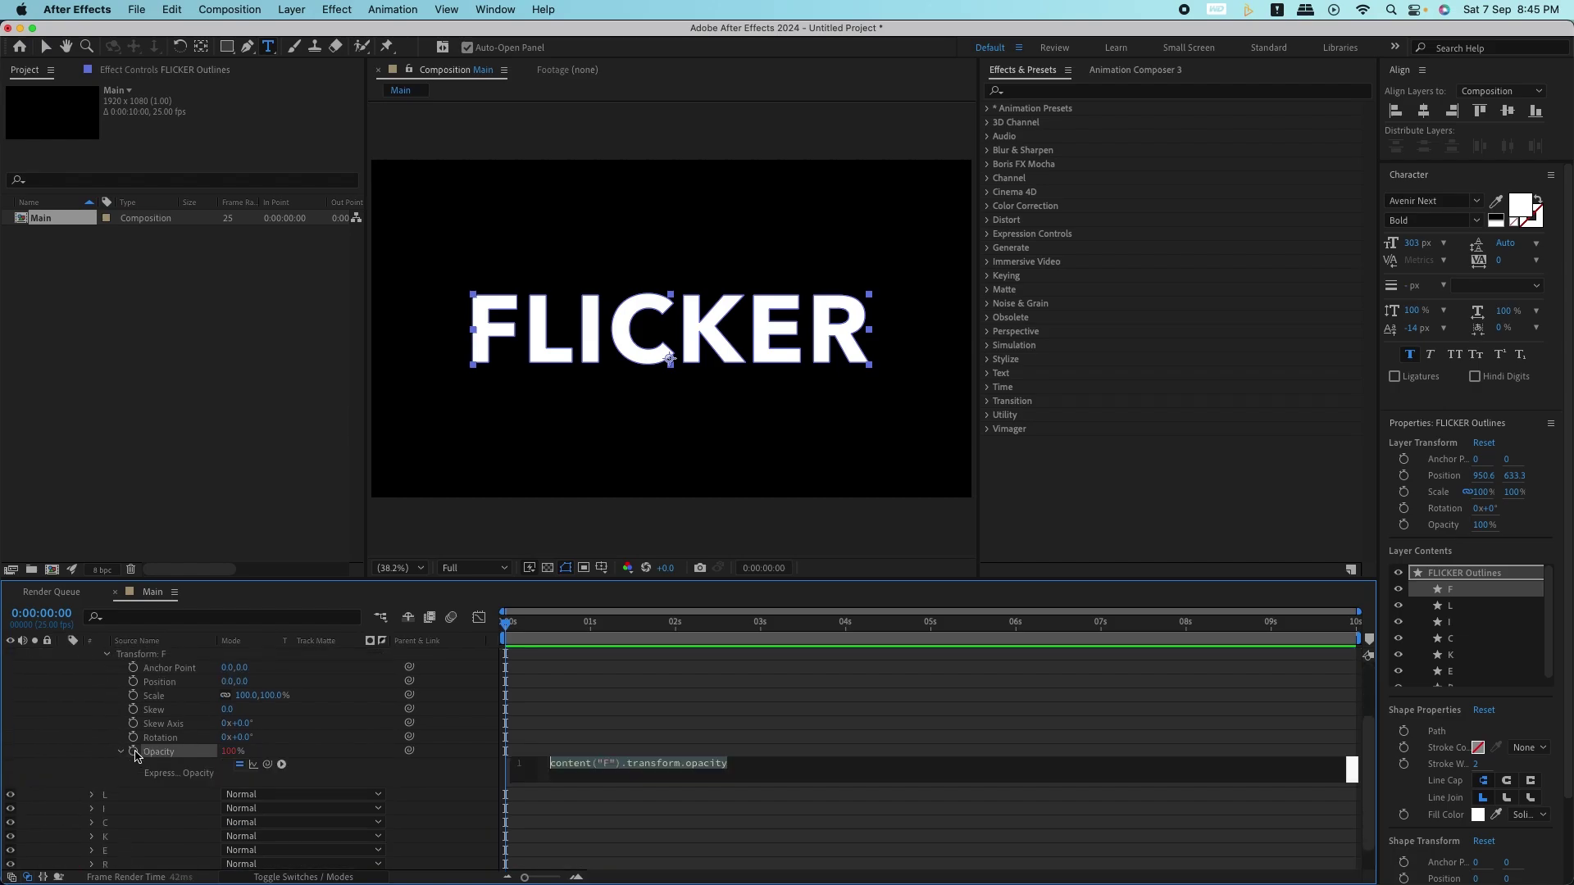
type("wiggle()")
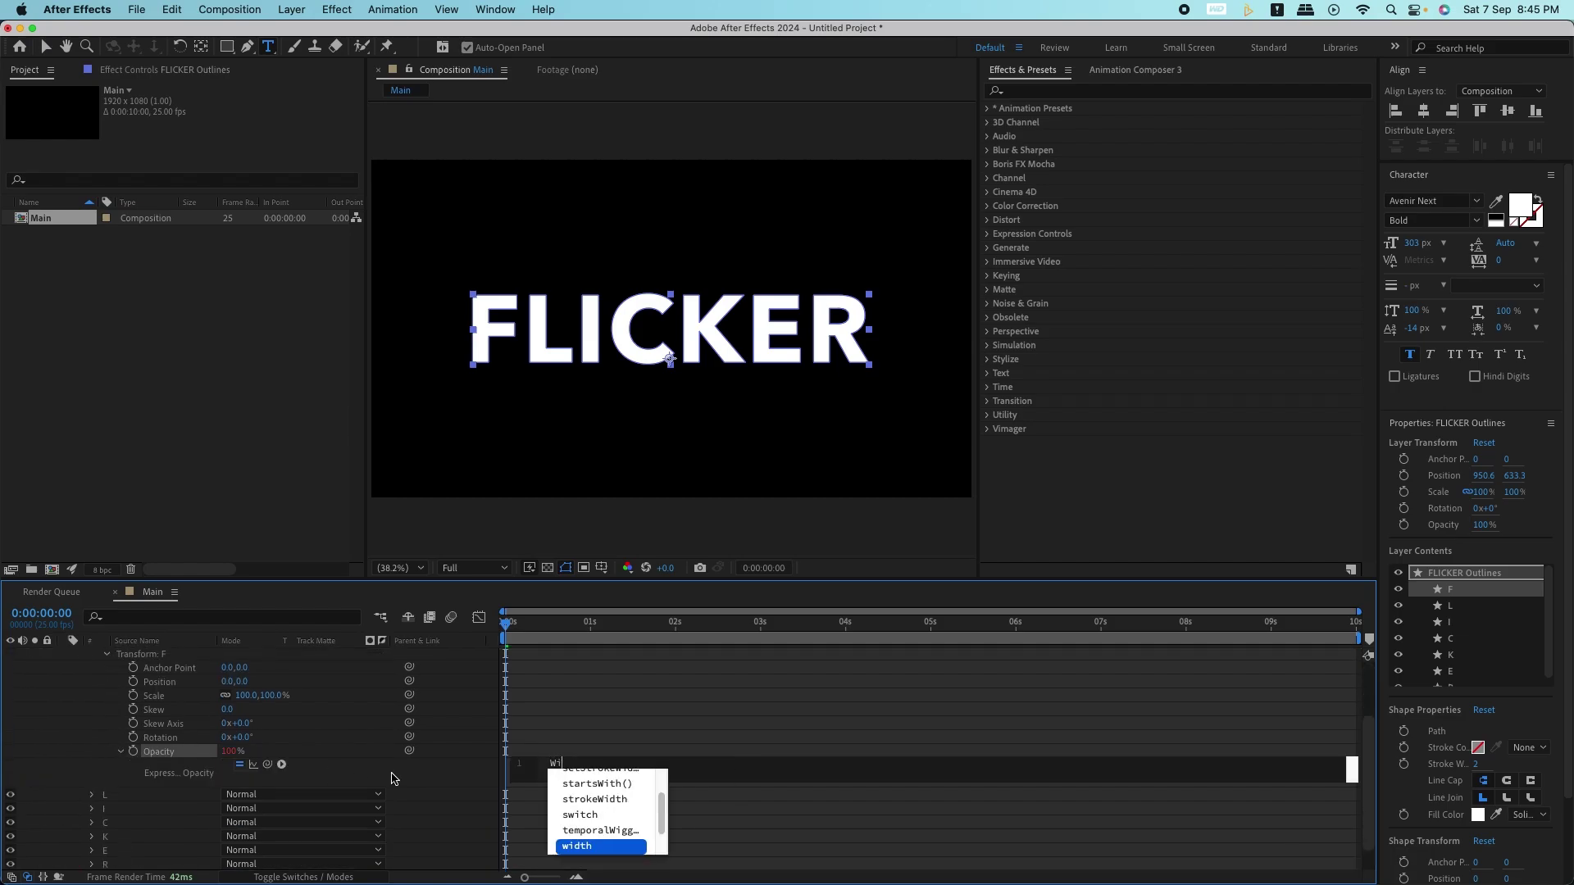
key("Return")
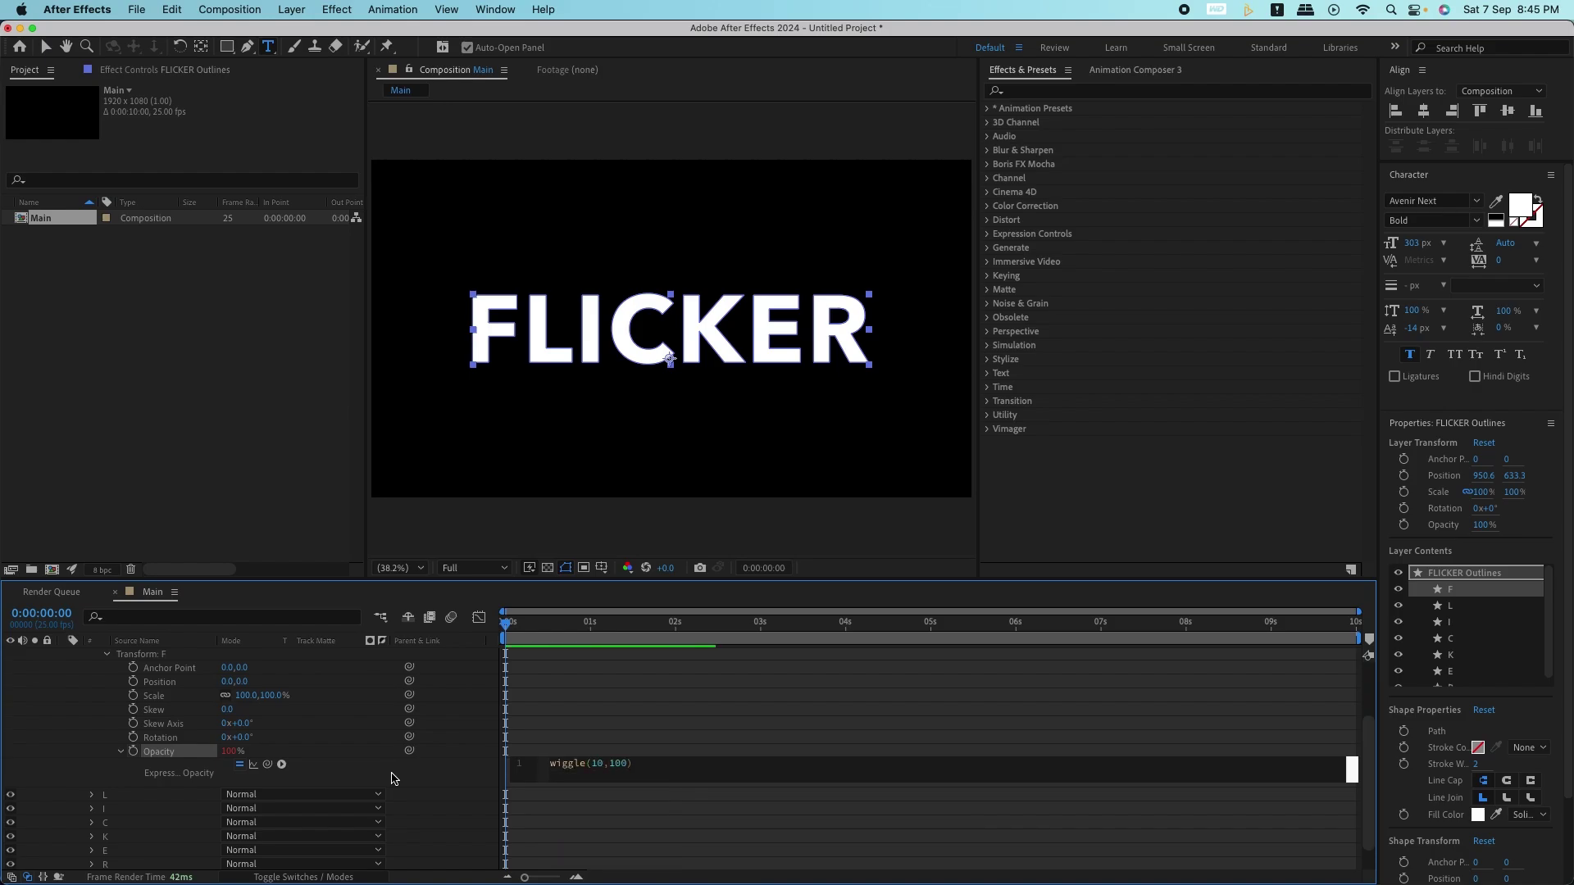
left_click(581, 750)
key("space")
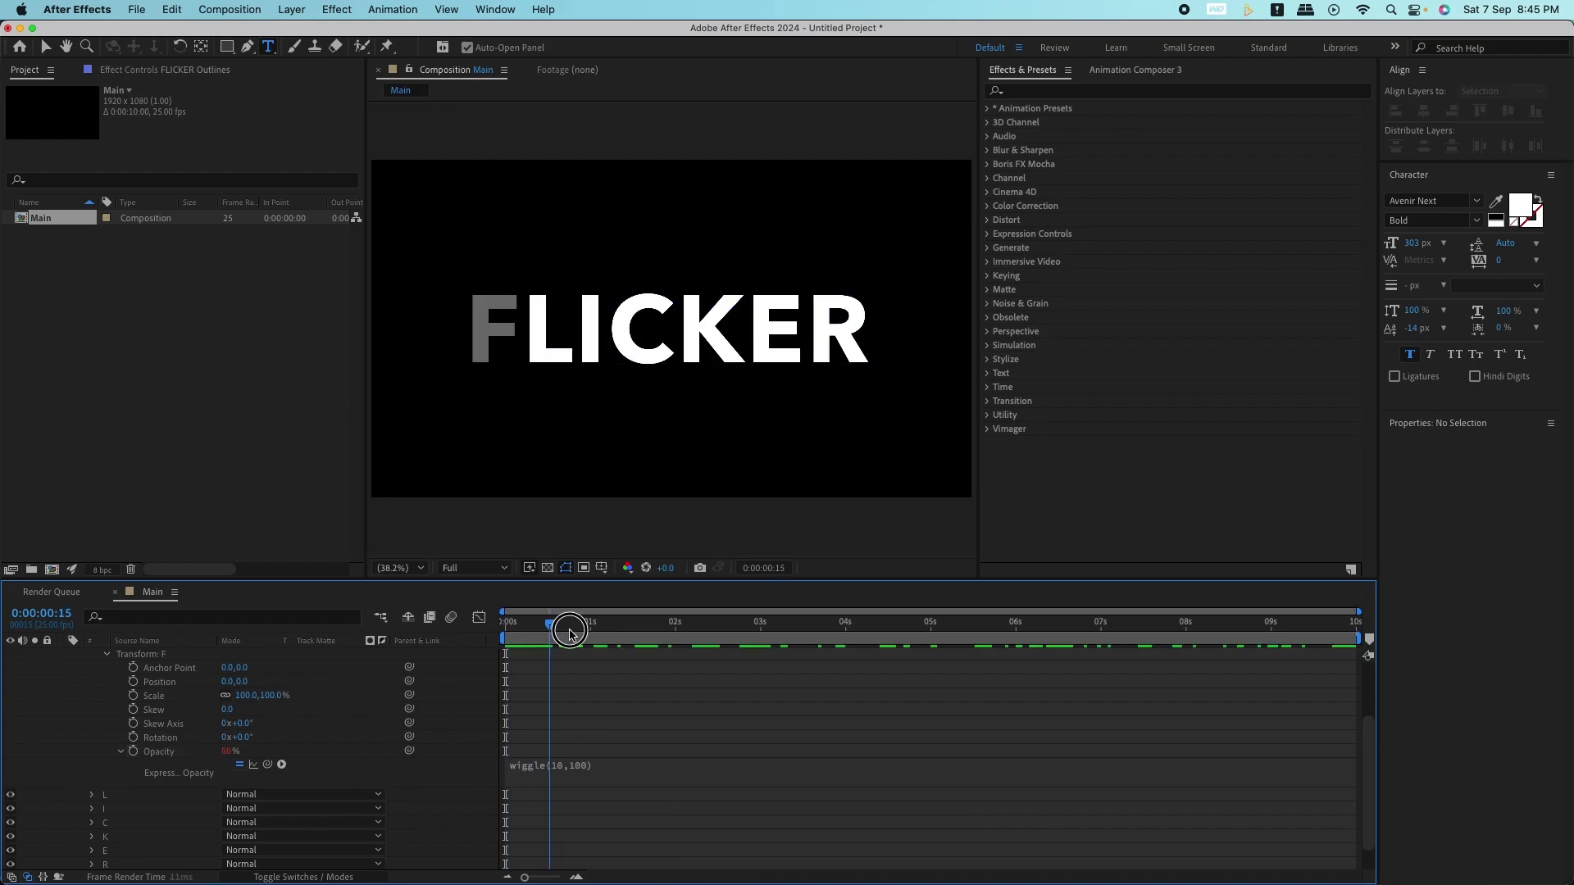
- Stop the preview and give letter L's Opacity a wiggle(12,100) expression
key("space")
scroll(103, 727, "up", 3)
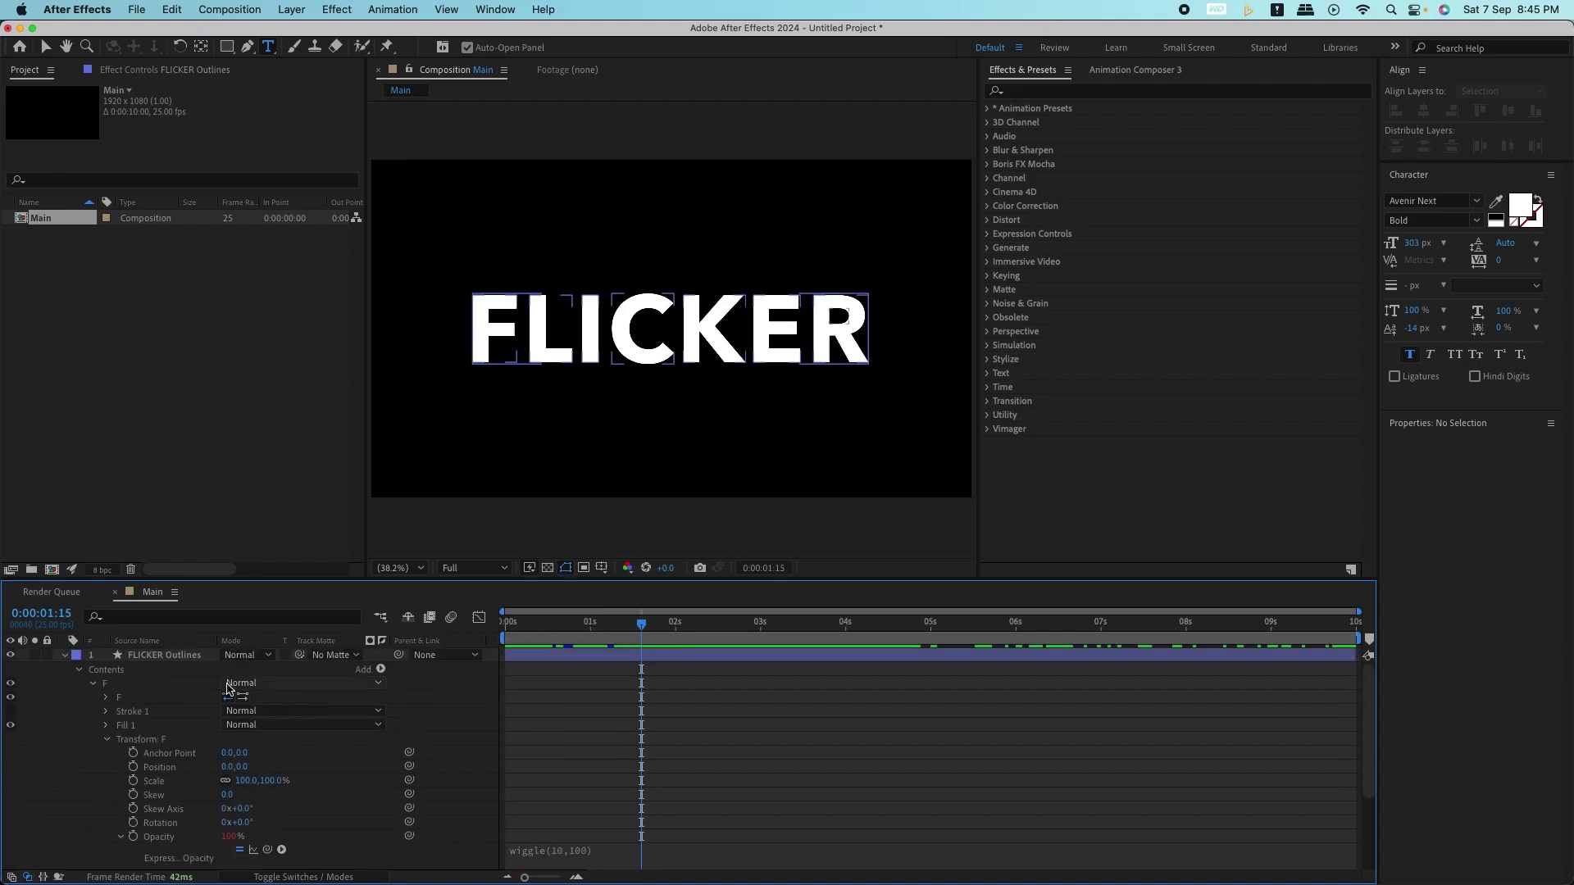
left_click(93, 683)
left_click(93, 697)
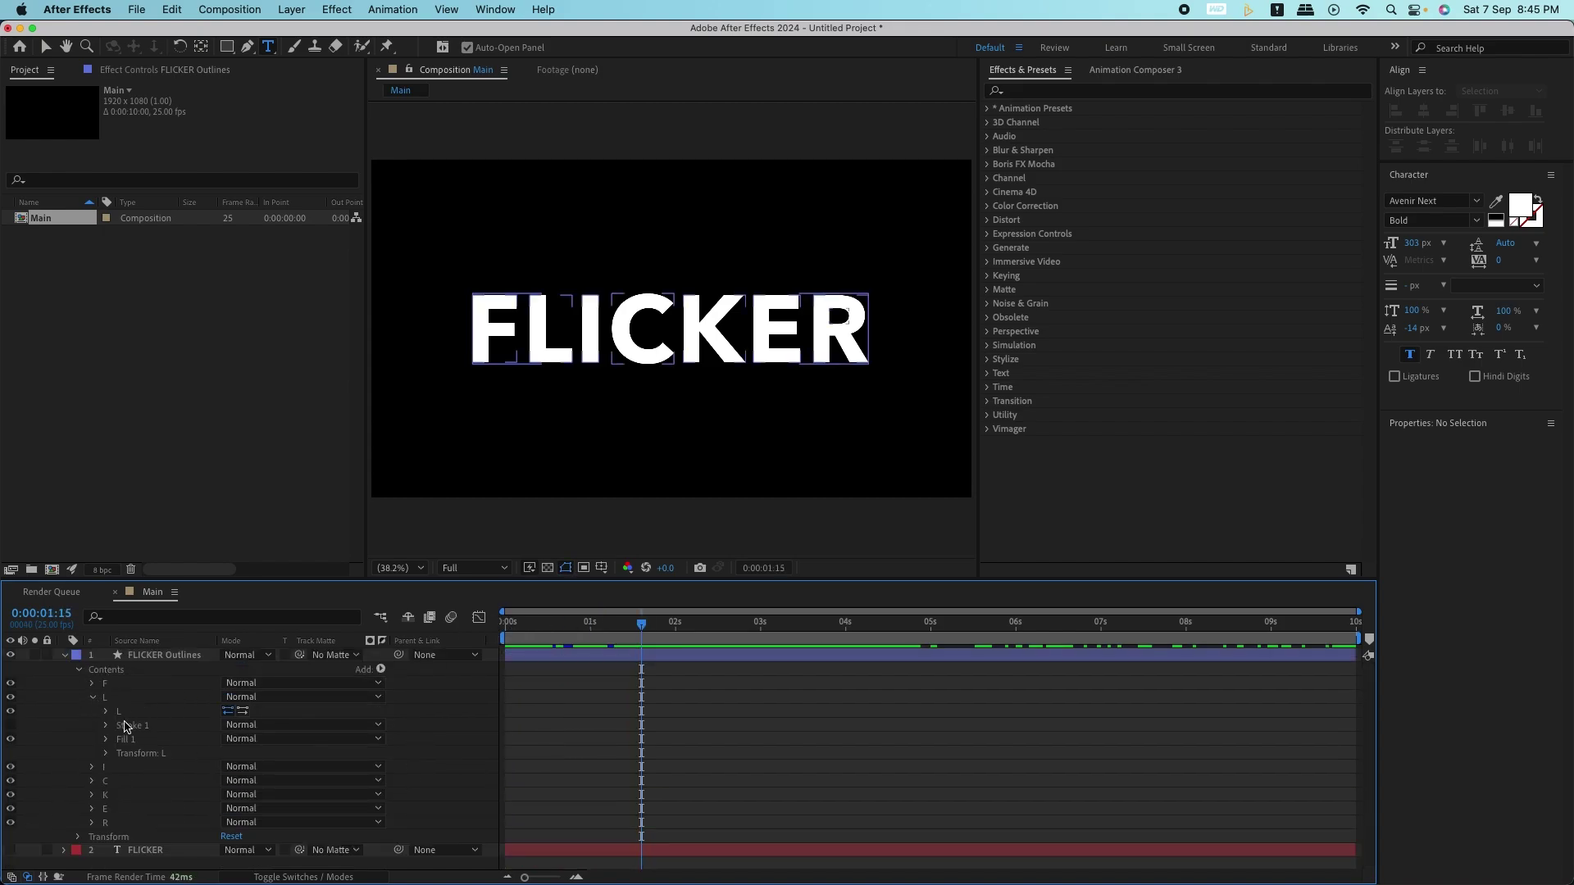
left_click(105, 753)
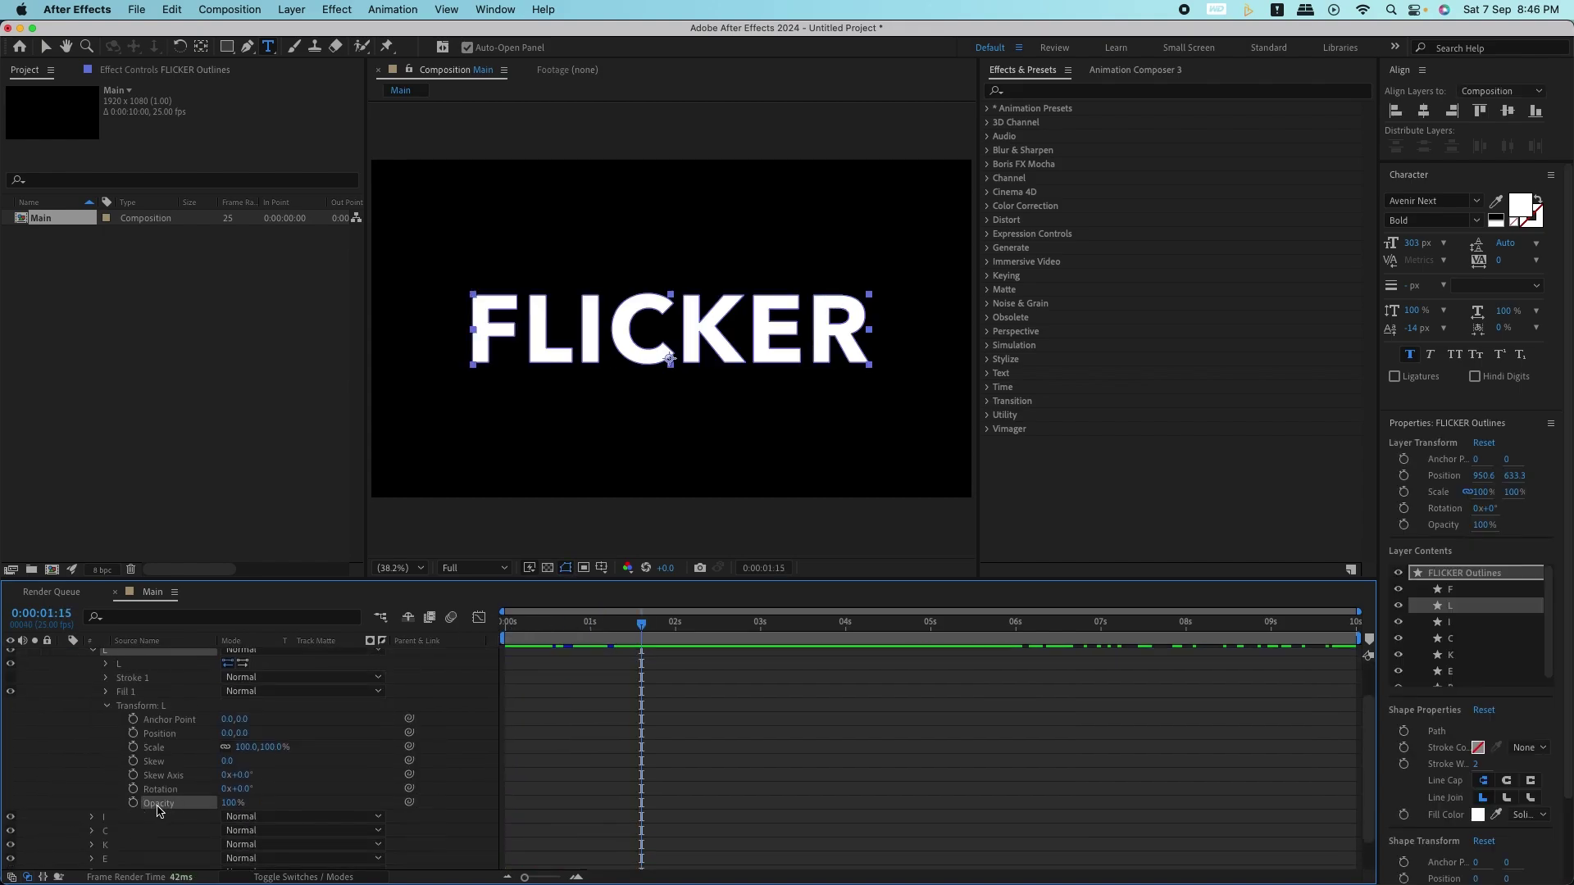
left_click(132, 804, "alt")
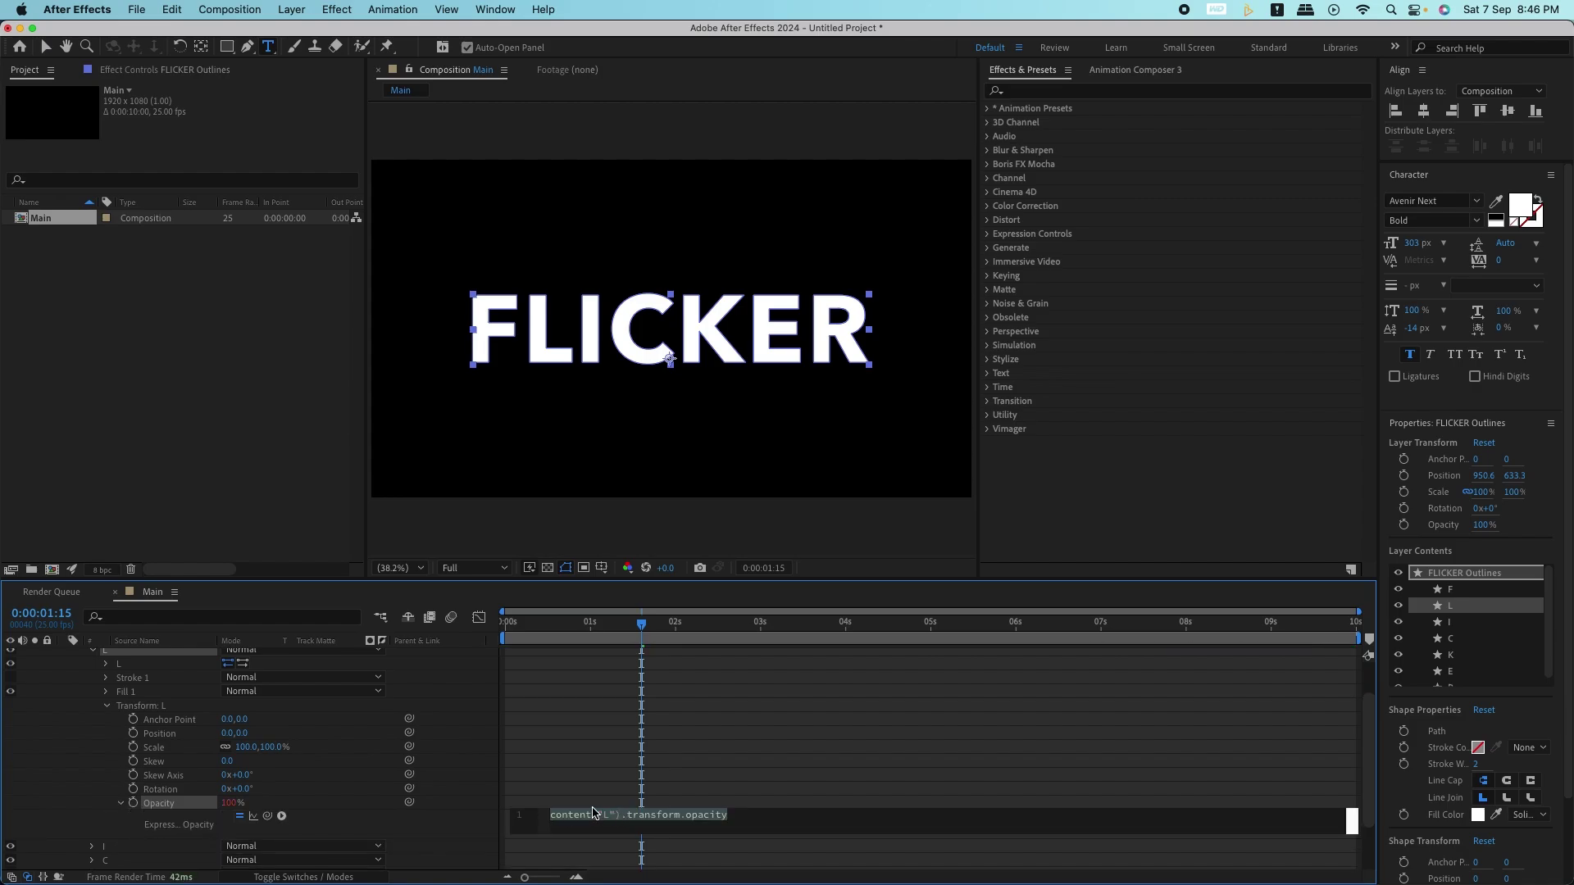
type("Wiggle")
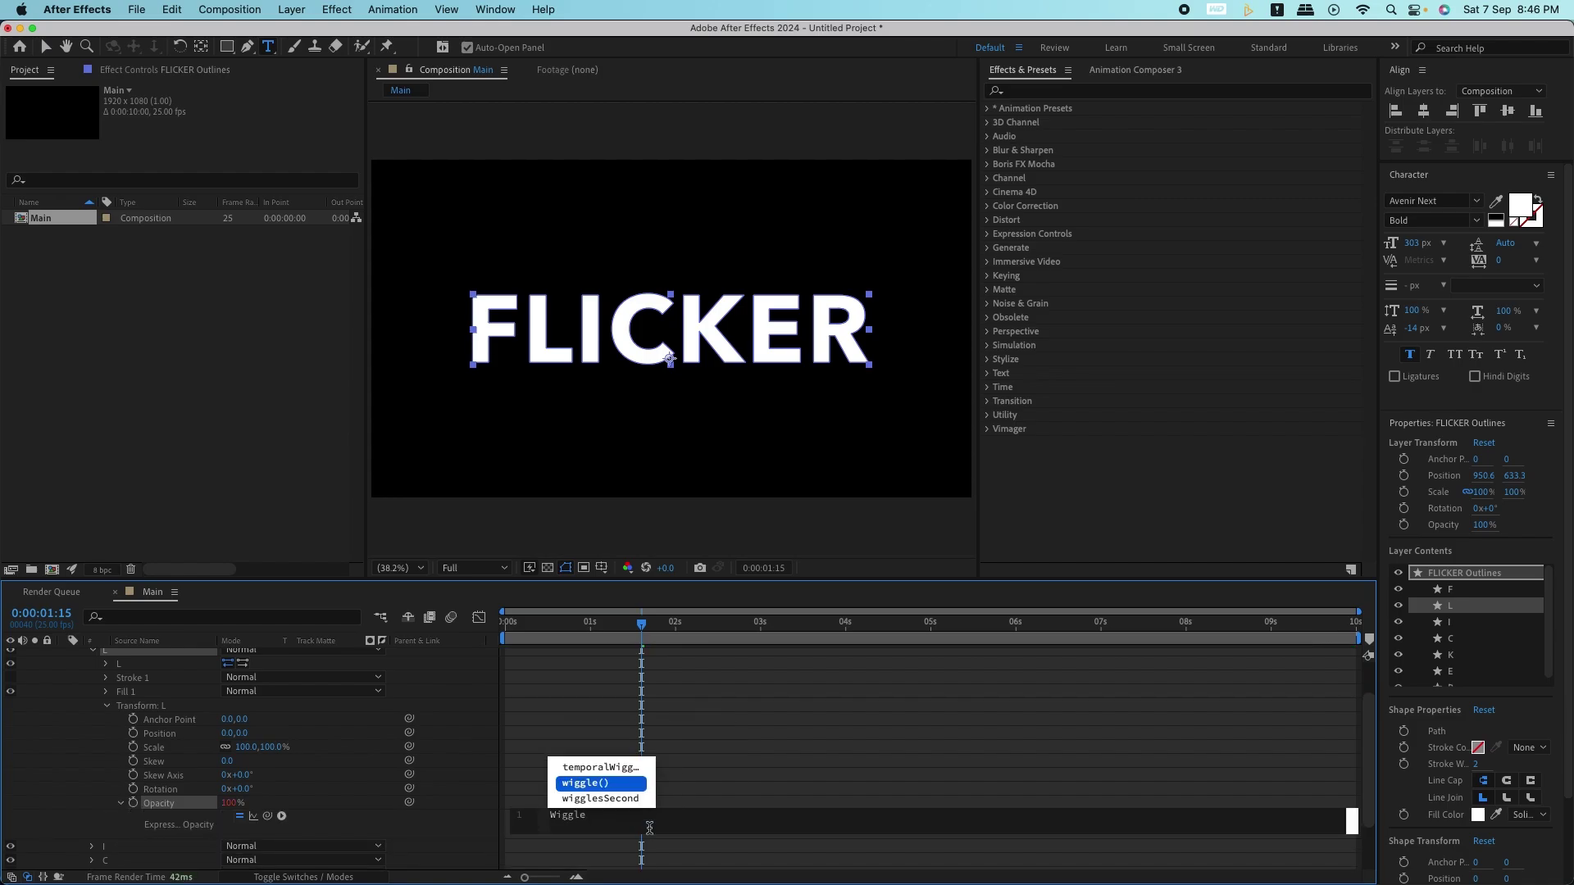
key("Return")
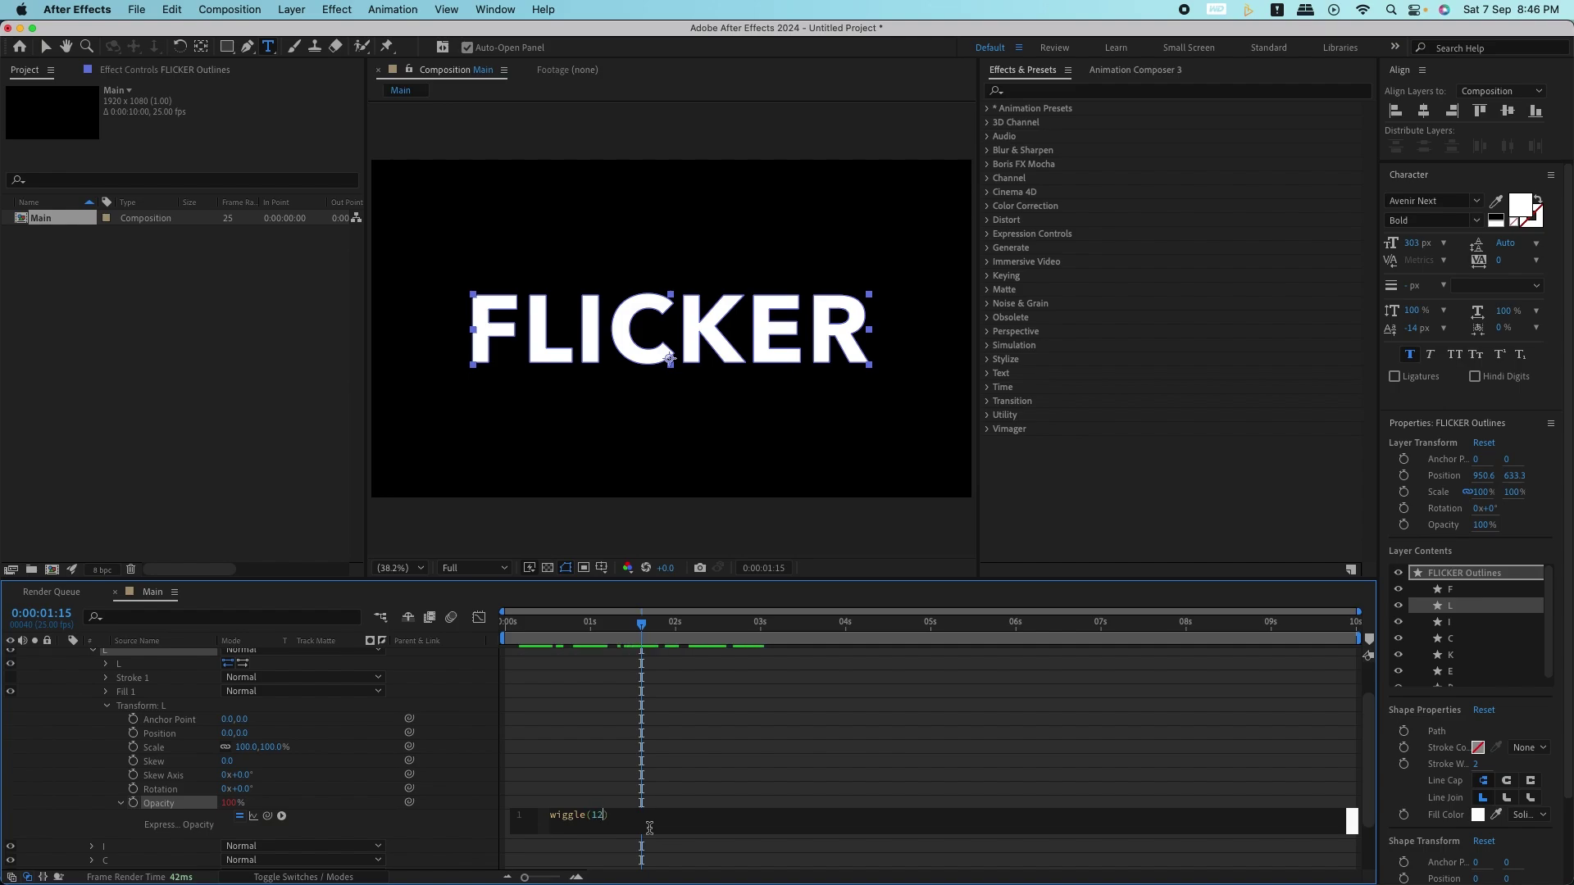
left_click(608, 791)
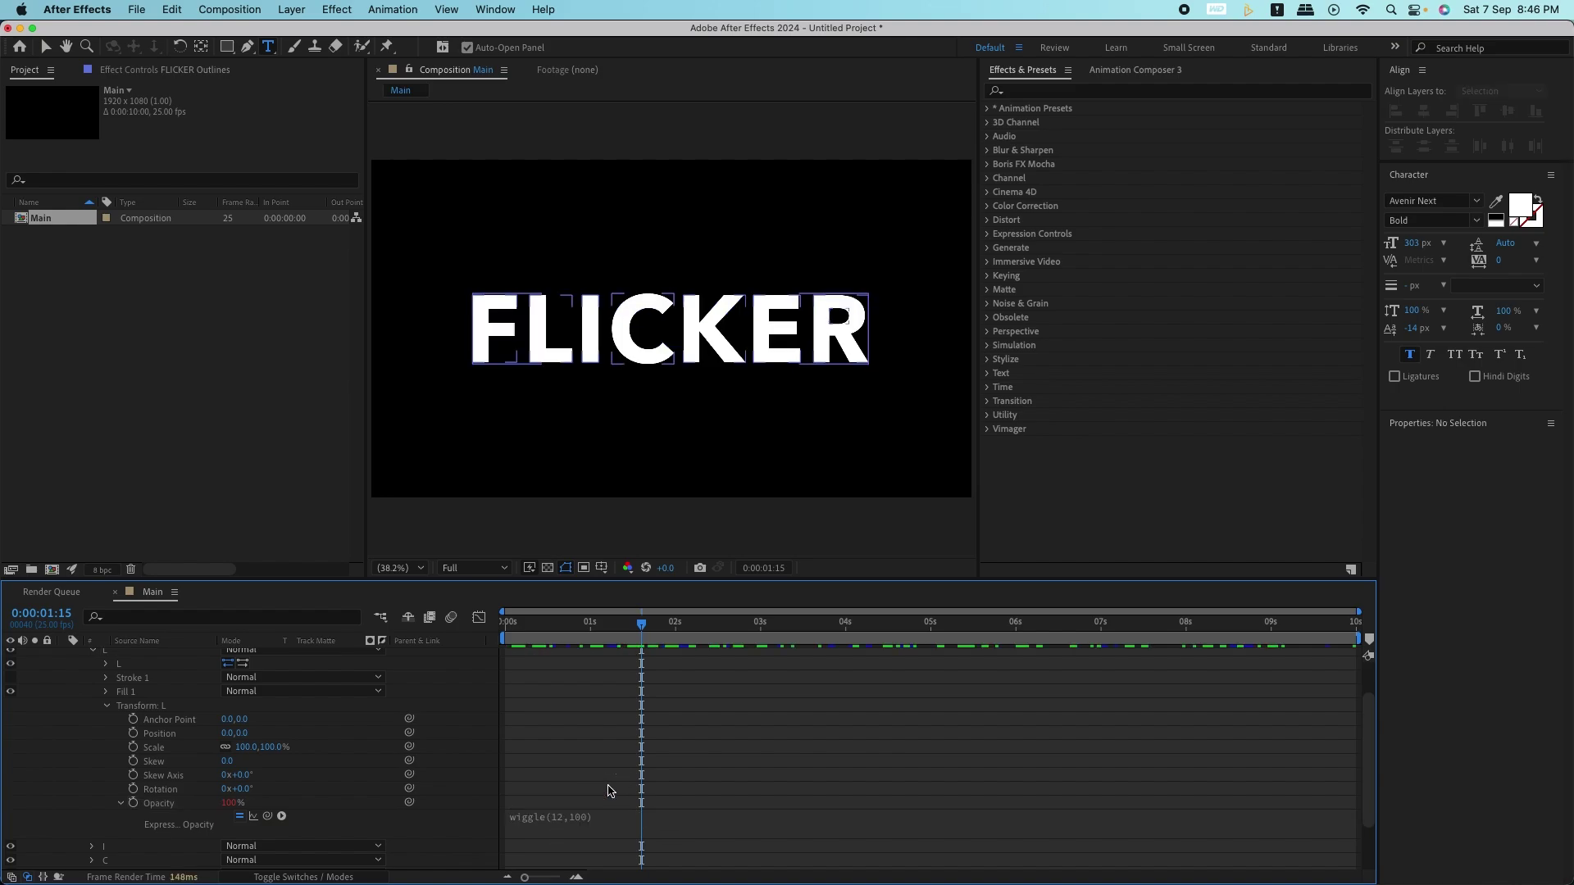
scroll(94, 734, "up", 3)
- Add wiggle(11,100) to letter I's Opacity and scrub the timeline to check it
left_click(92, 667)
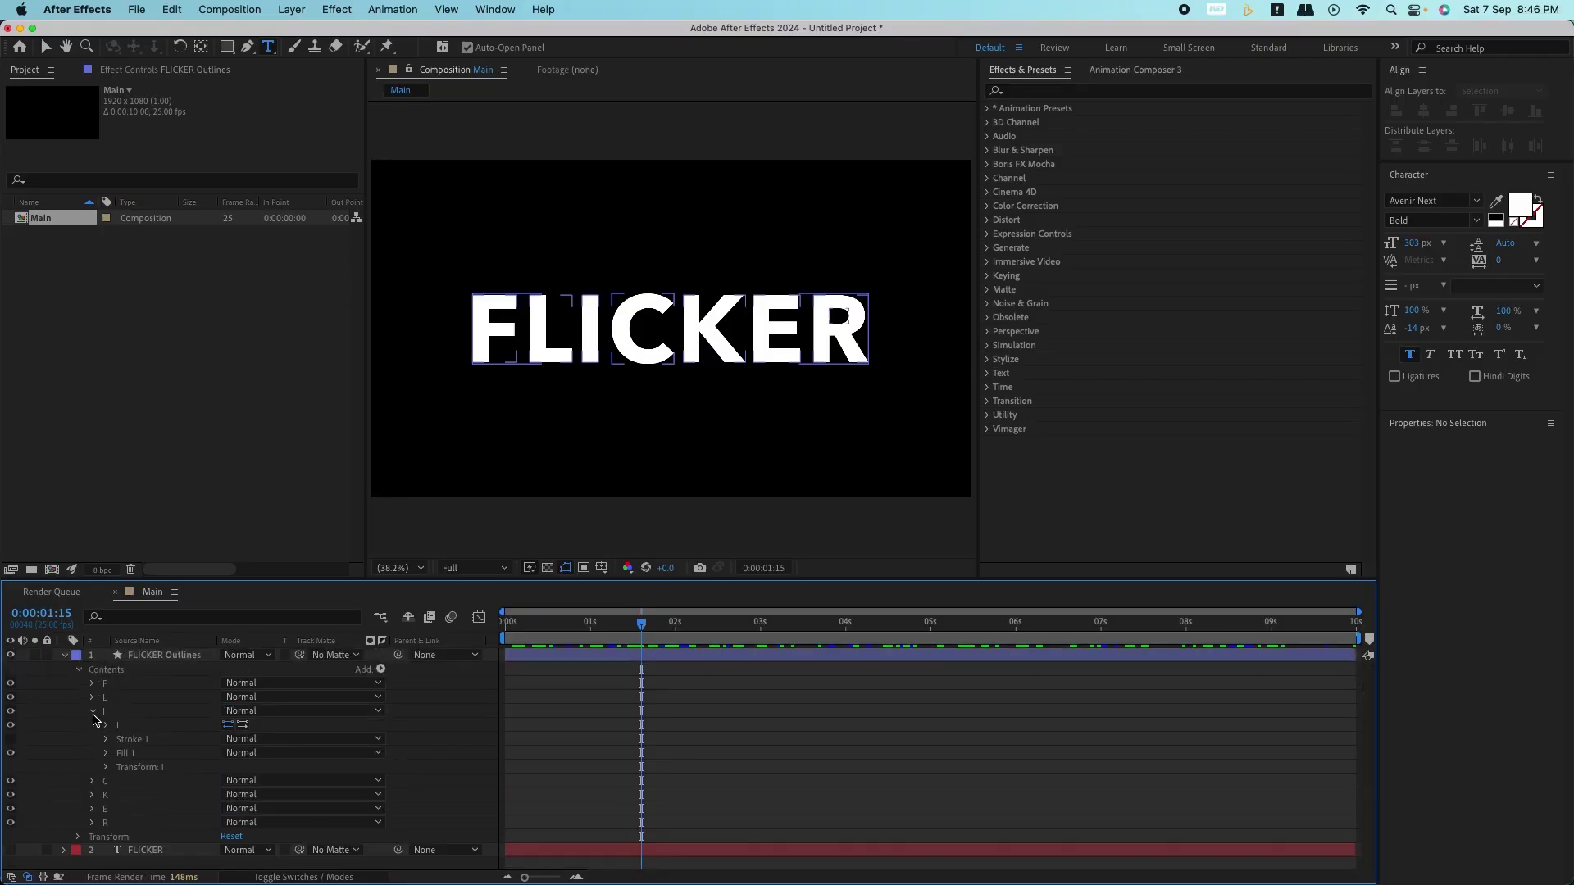
left_click(91, 711)
scroll(174, 770, "down", 3)
left_click(133, 779, "alt")
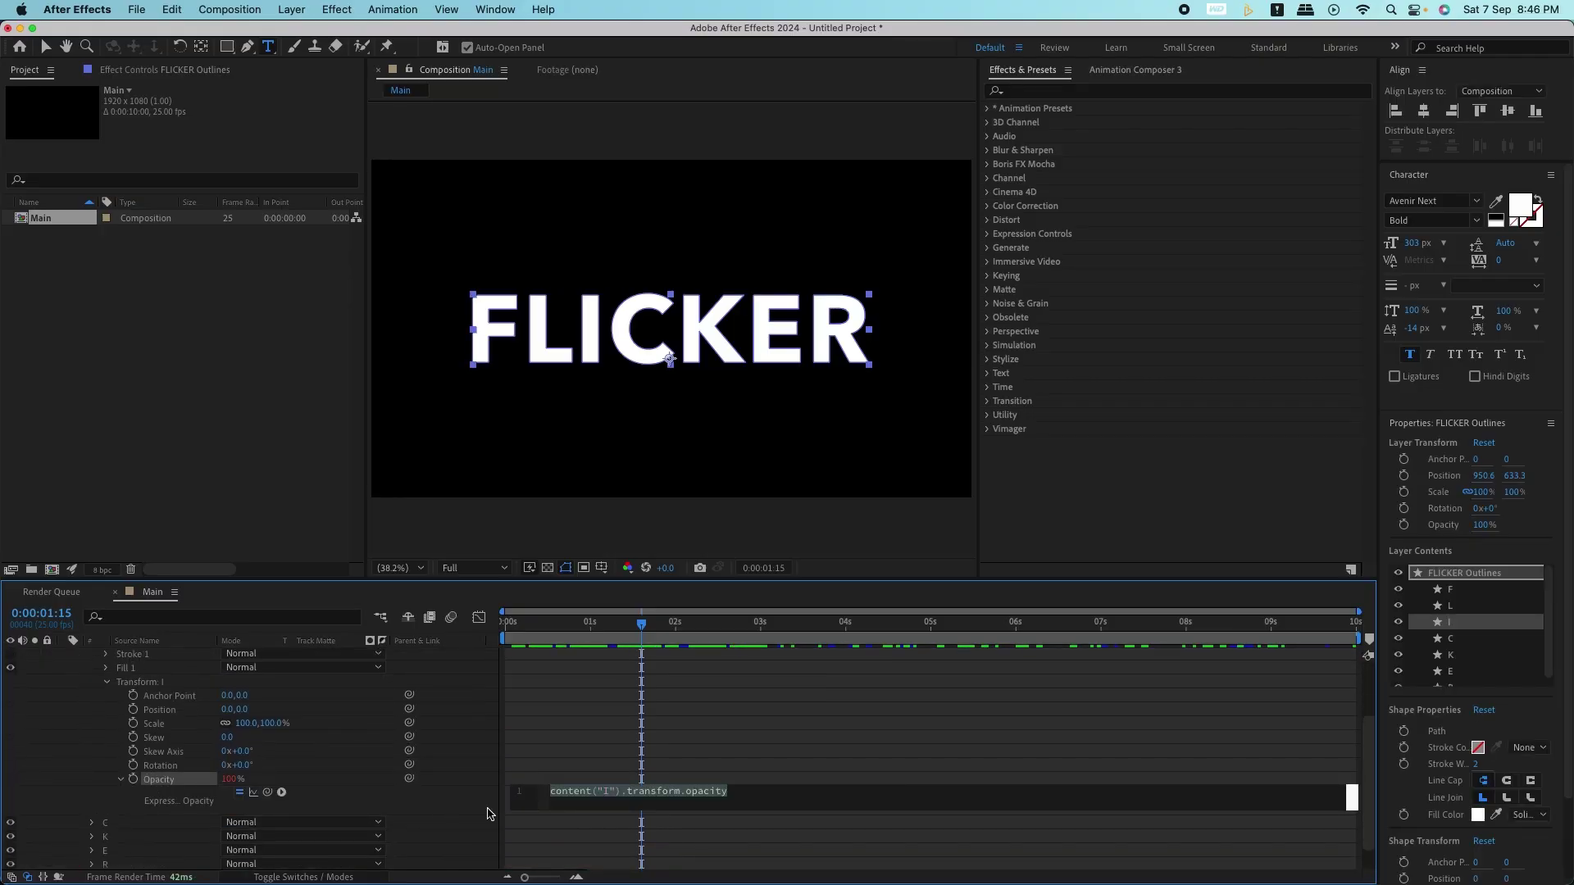
type("wiggle()")
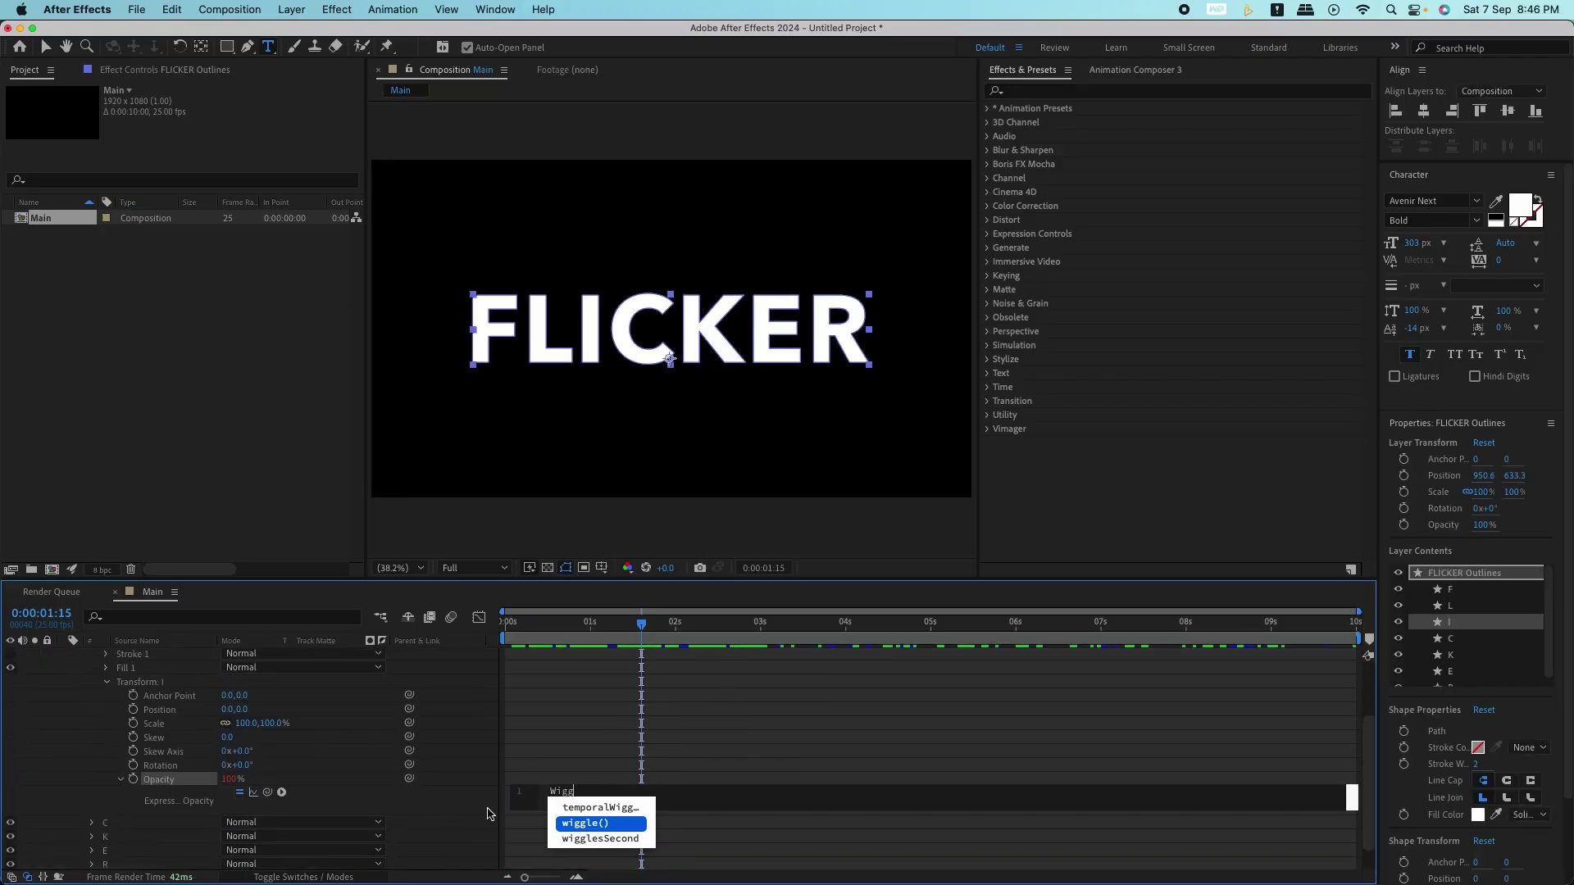
left_click(590, 773)
scroll(105, 721, "up", 2)
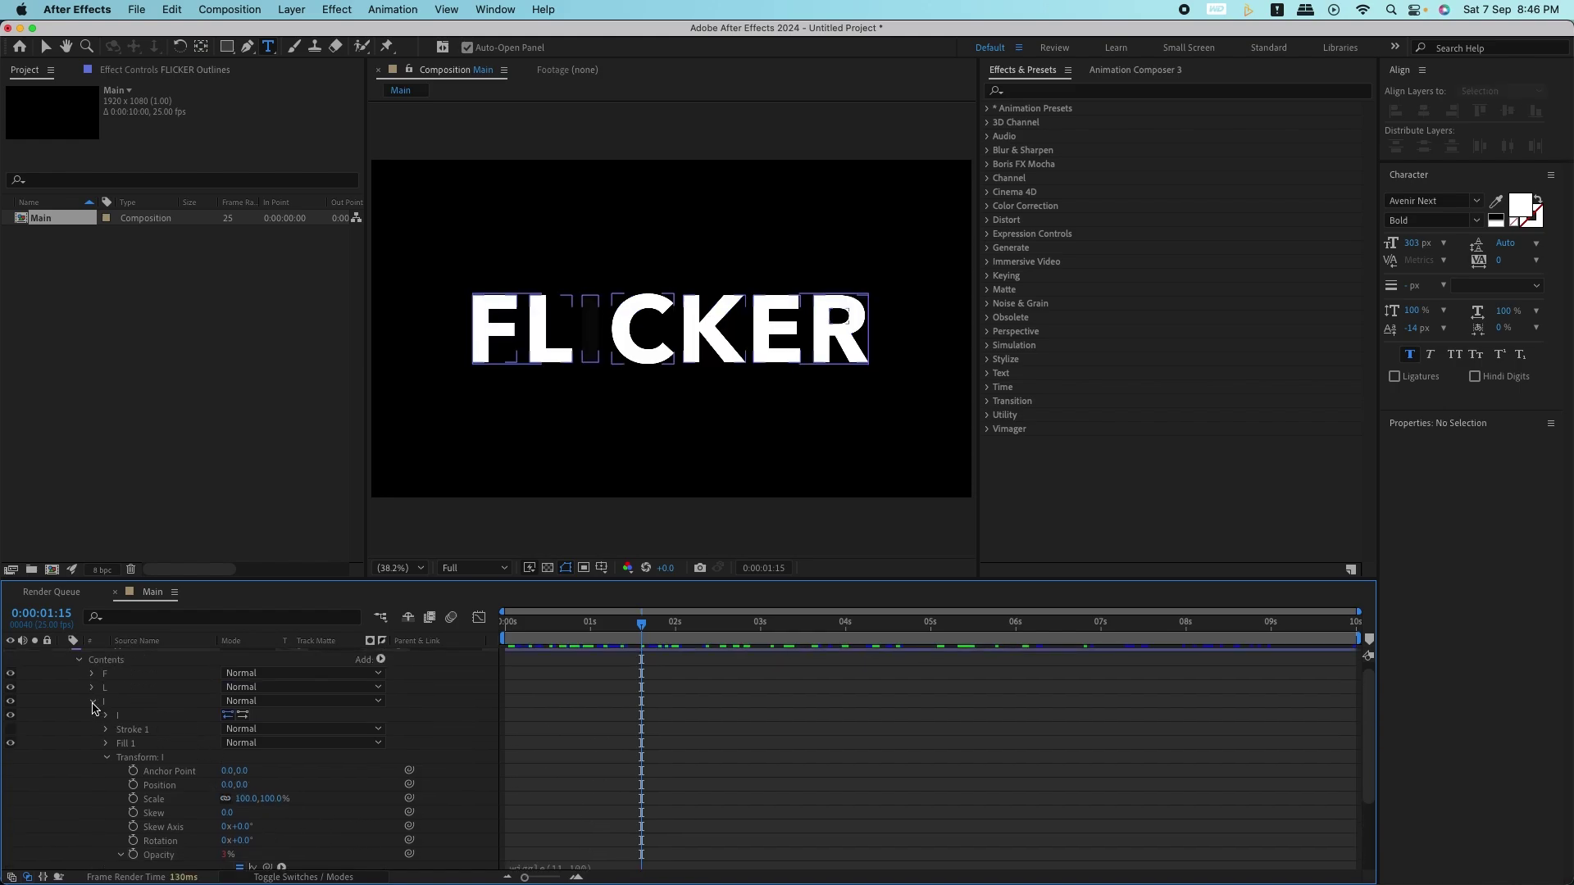
scroll(93, 709, "down", 1)
left_click(502, 639)
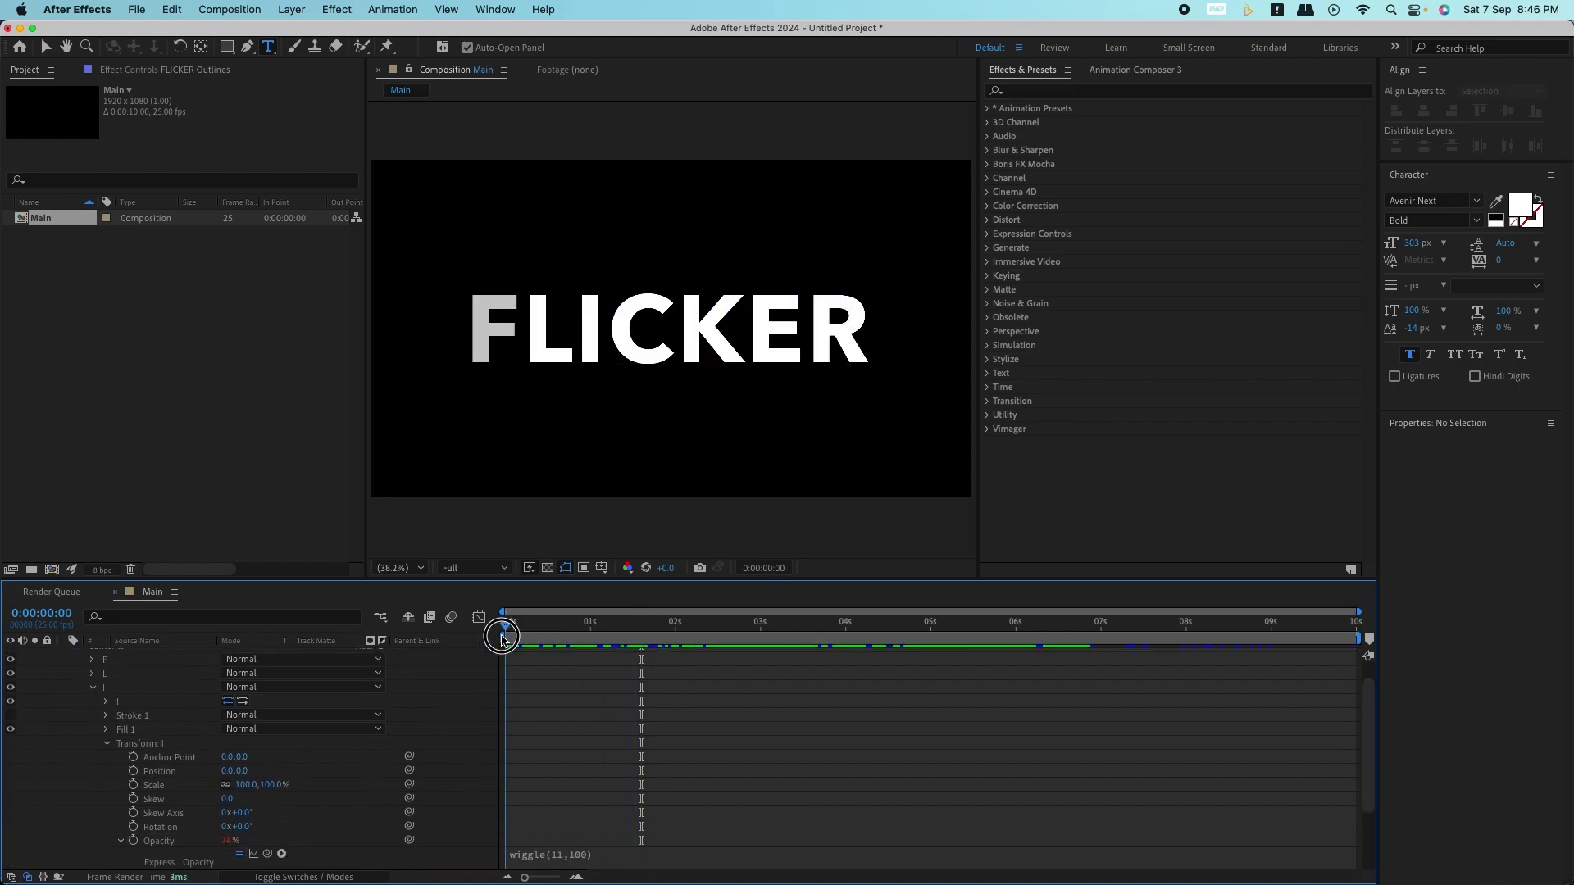
left_click_drag(503, 639, 645, 639)
- Give letter C's Opacity a wiggle(13,100) expression, then collapse its group
left_click(93, 687)
left_click(93, 725)
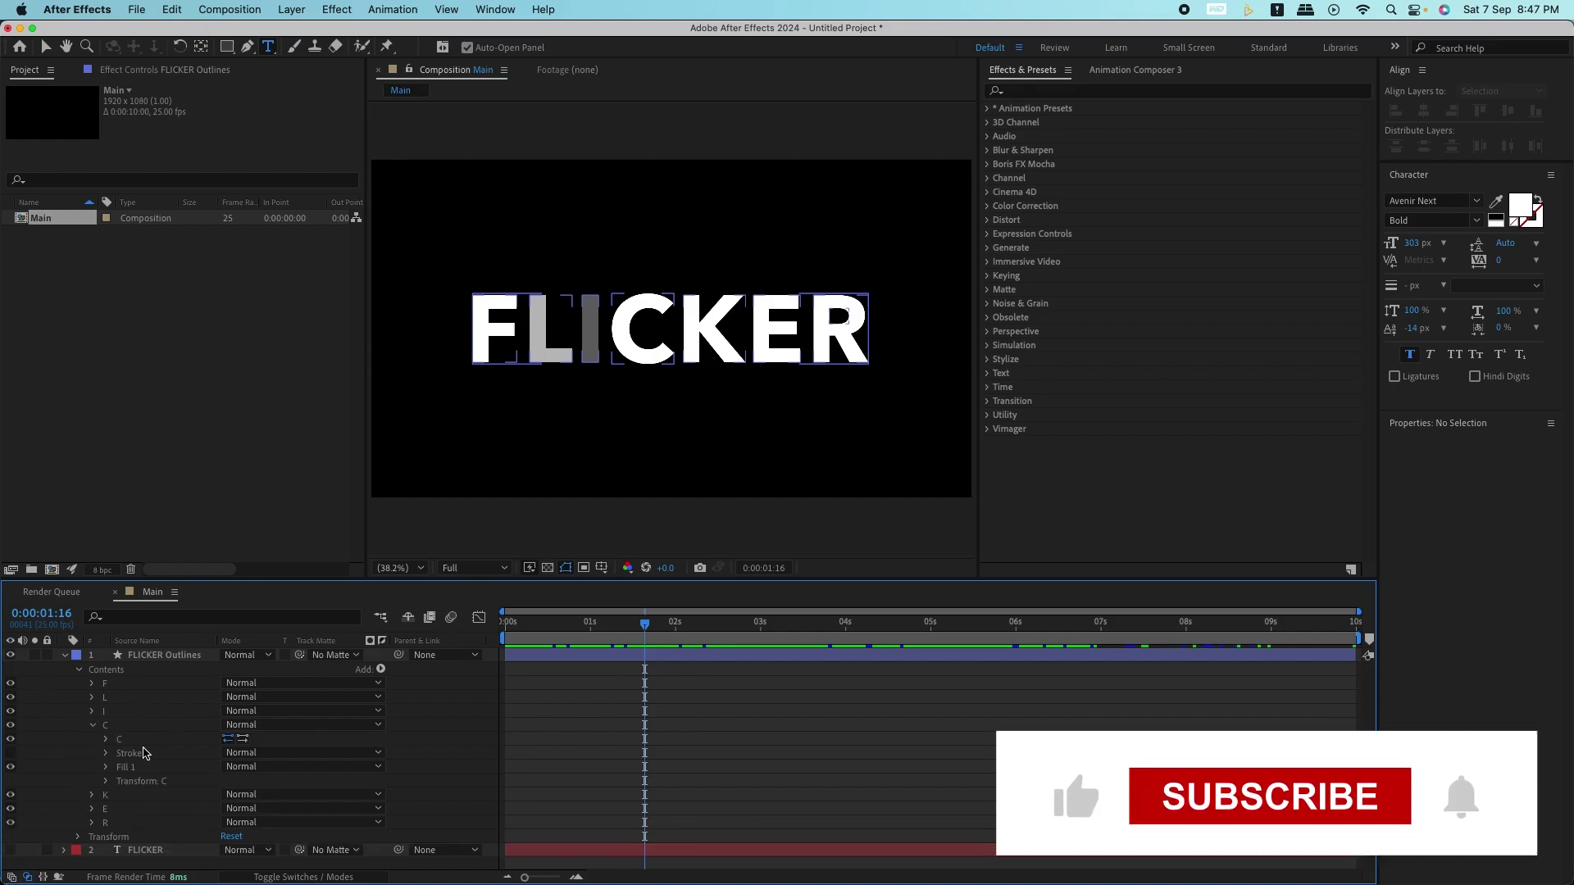
left_click(105, 780)
scroll(143, 763, "down", 2)
left_click(133, 793, "alt")
type("Wiggl")
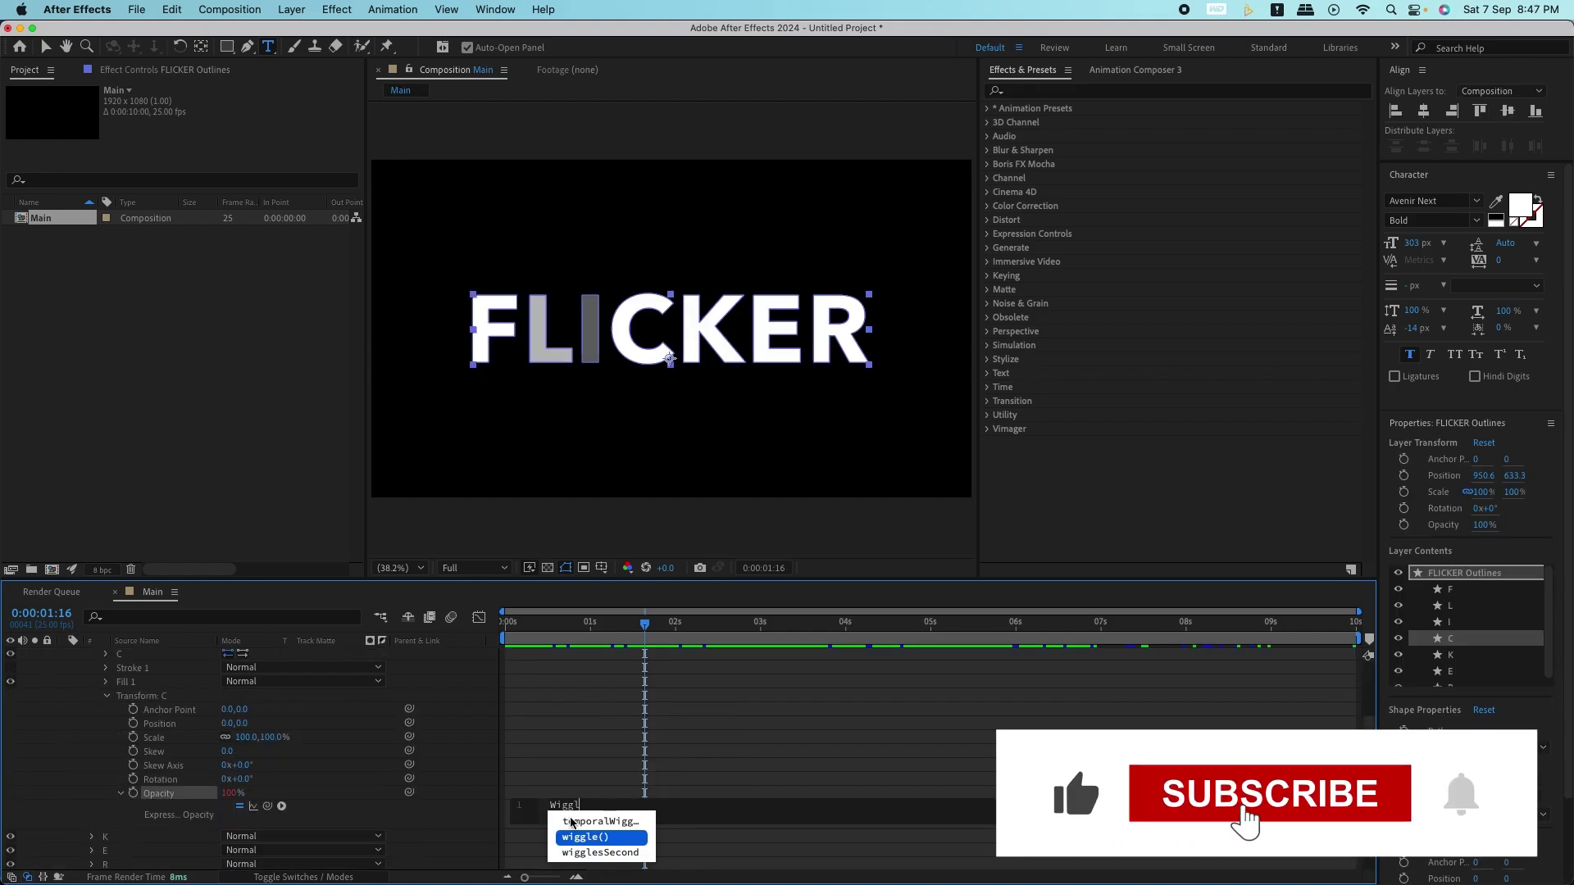
key("Return")
type("13")
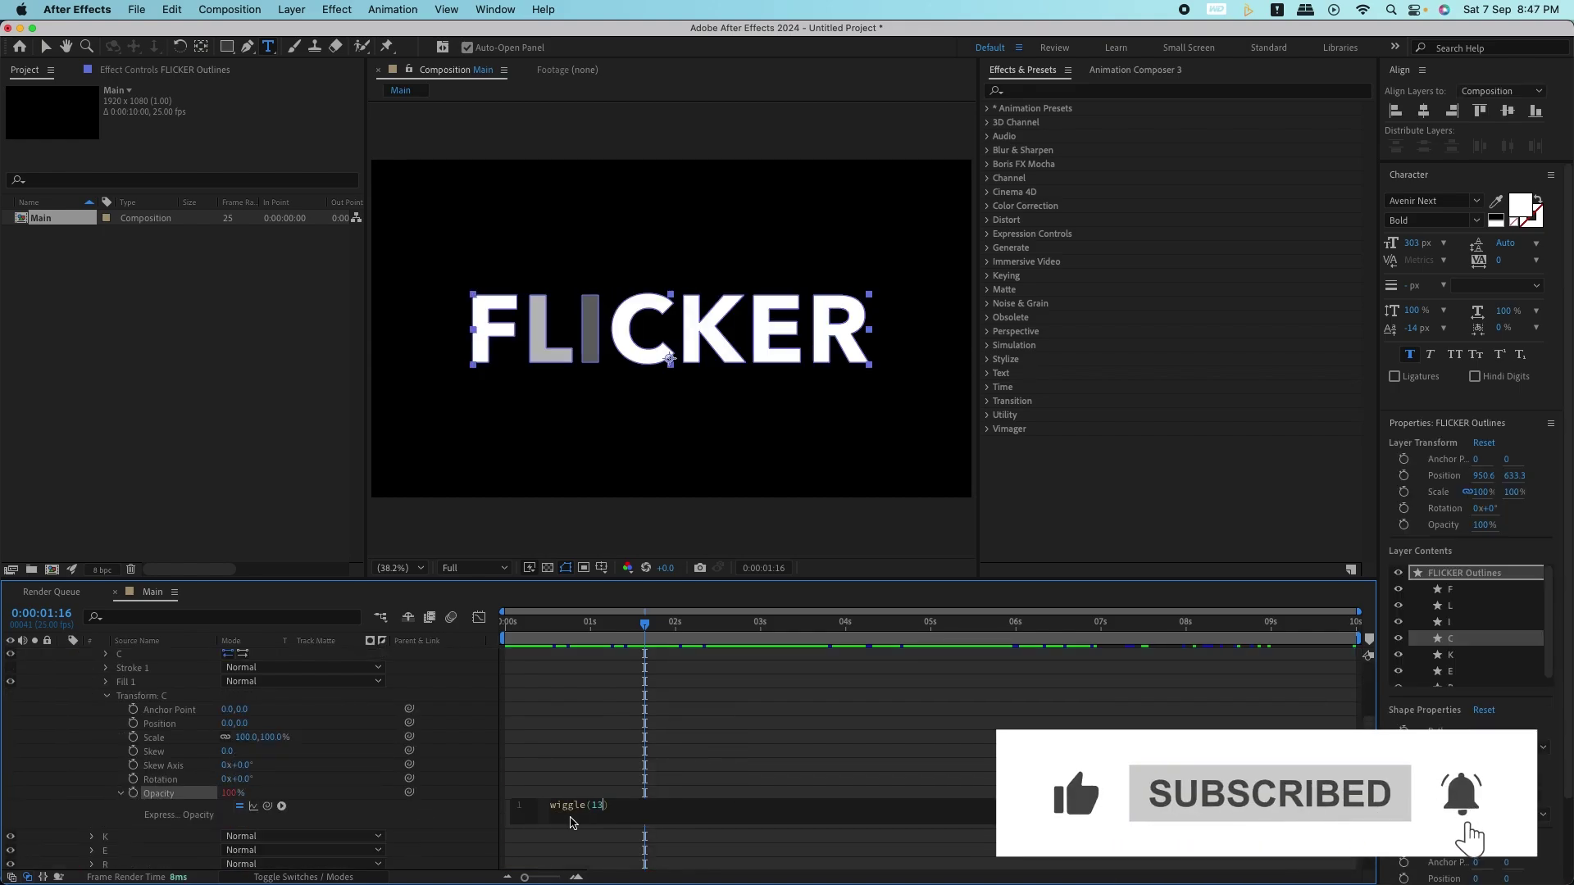
type(",100")
left_click(619, 775)
scroll(118, 741, "up", 2)
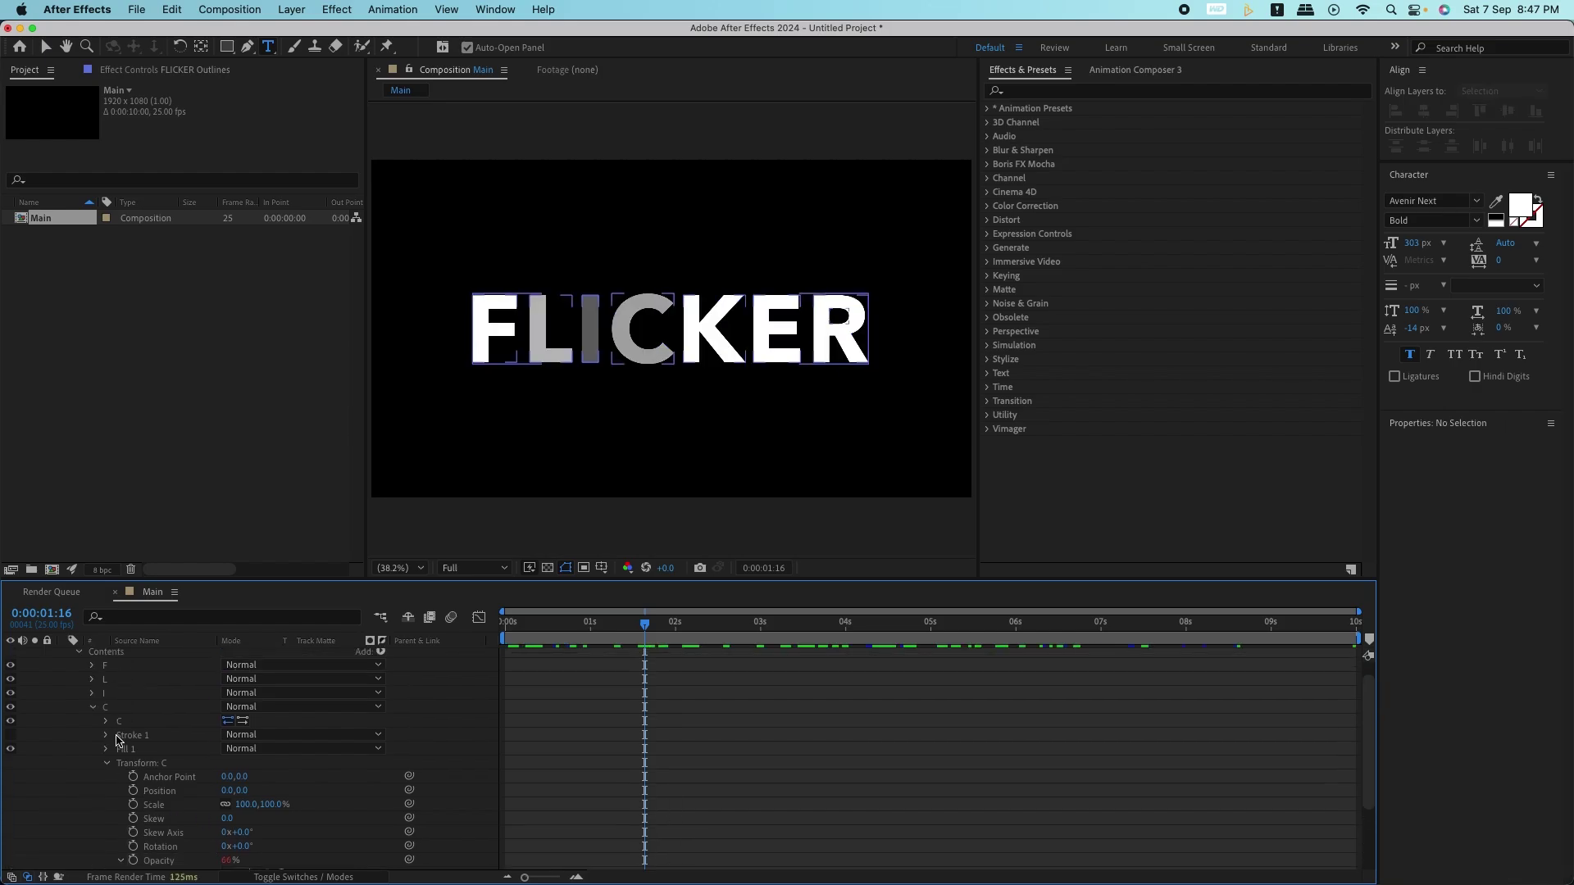
left_click(92, 707)
- Add a wiggle(10,100) expression to letter K's Opacity and collapse its group
left_click(92, 746)
left_click(107, 802)
scroll(142, 811, "down", 2)
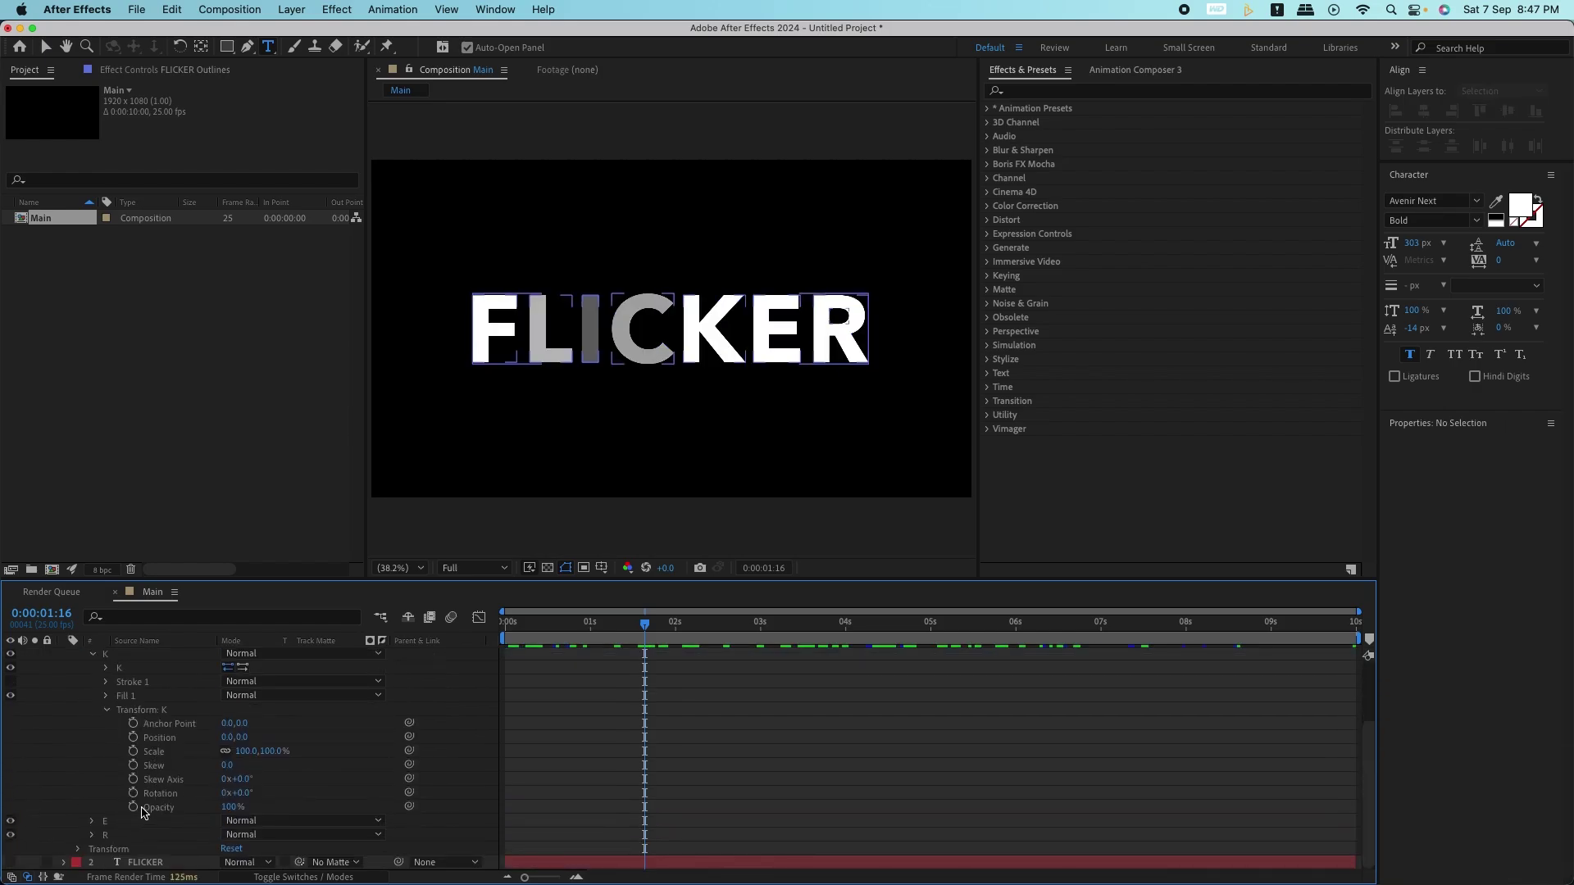
left_click(134, 807, "alt")
type("wiggl")
key("Return")
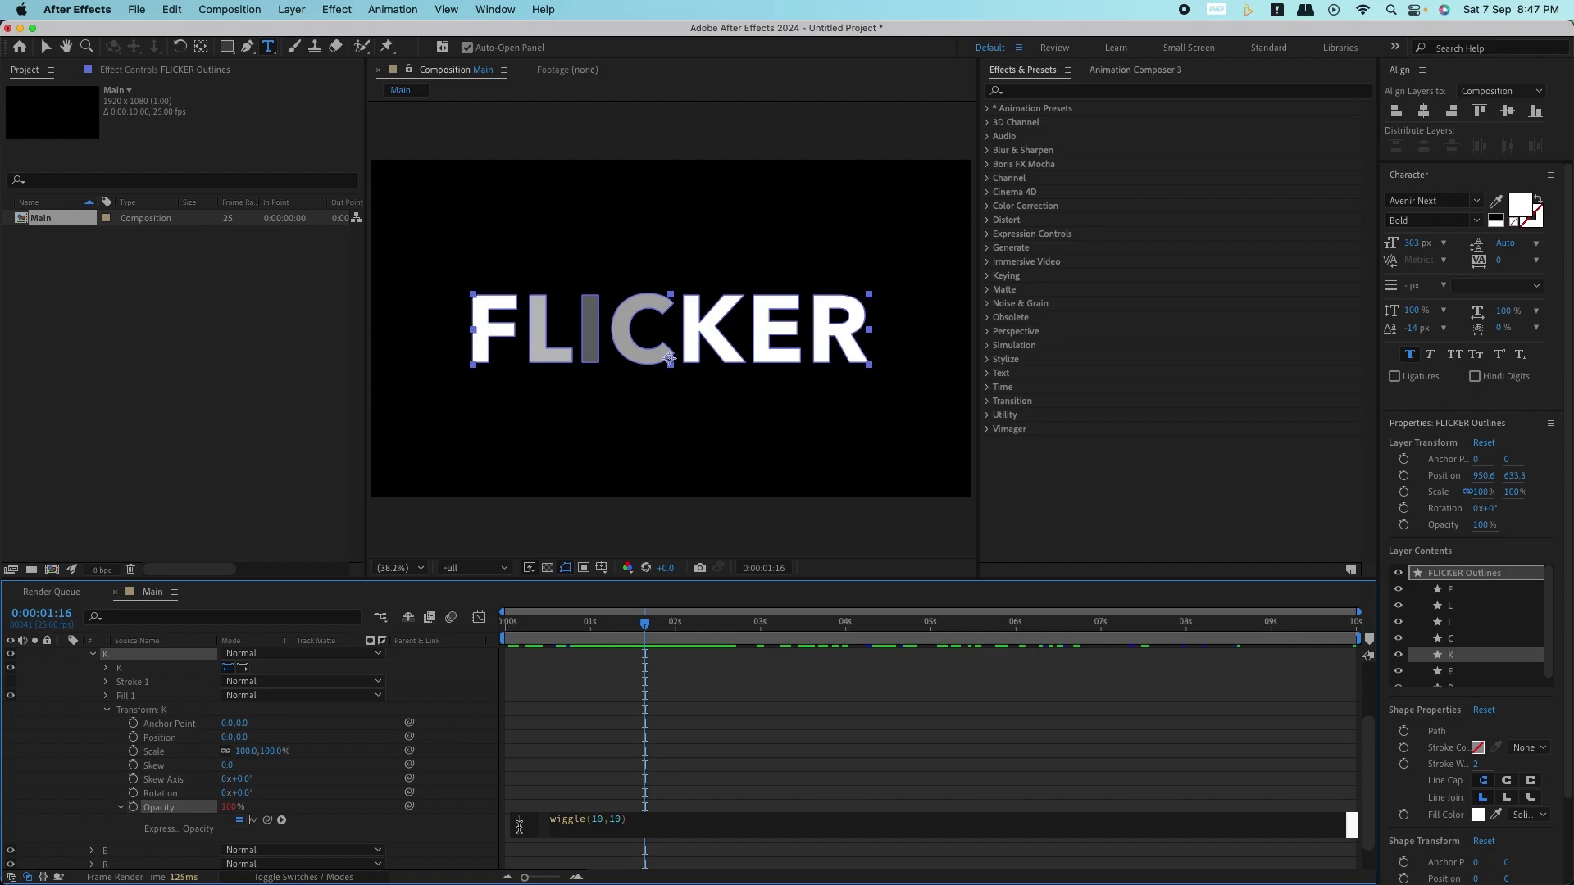
left_click(587, 803)
left_click(107, 710)
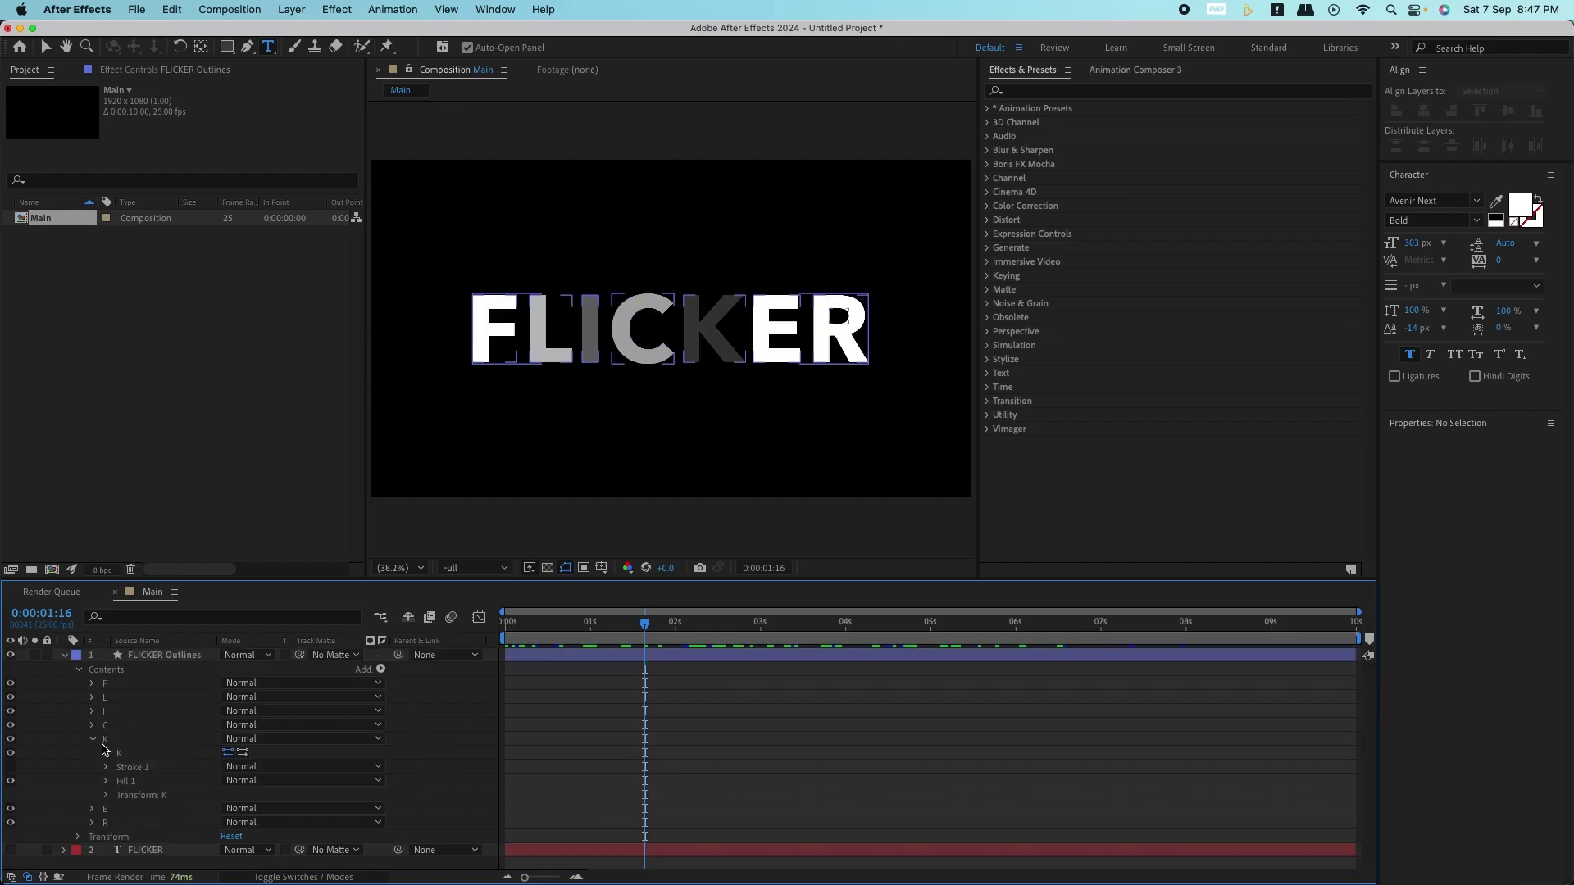
left_click(92, 746)
- Add a wiggle(12,100) expression to letter E's Opacity
left_click(93, 760)
left_click(107, 816)
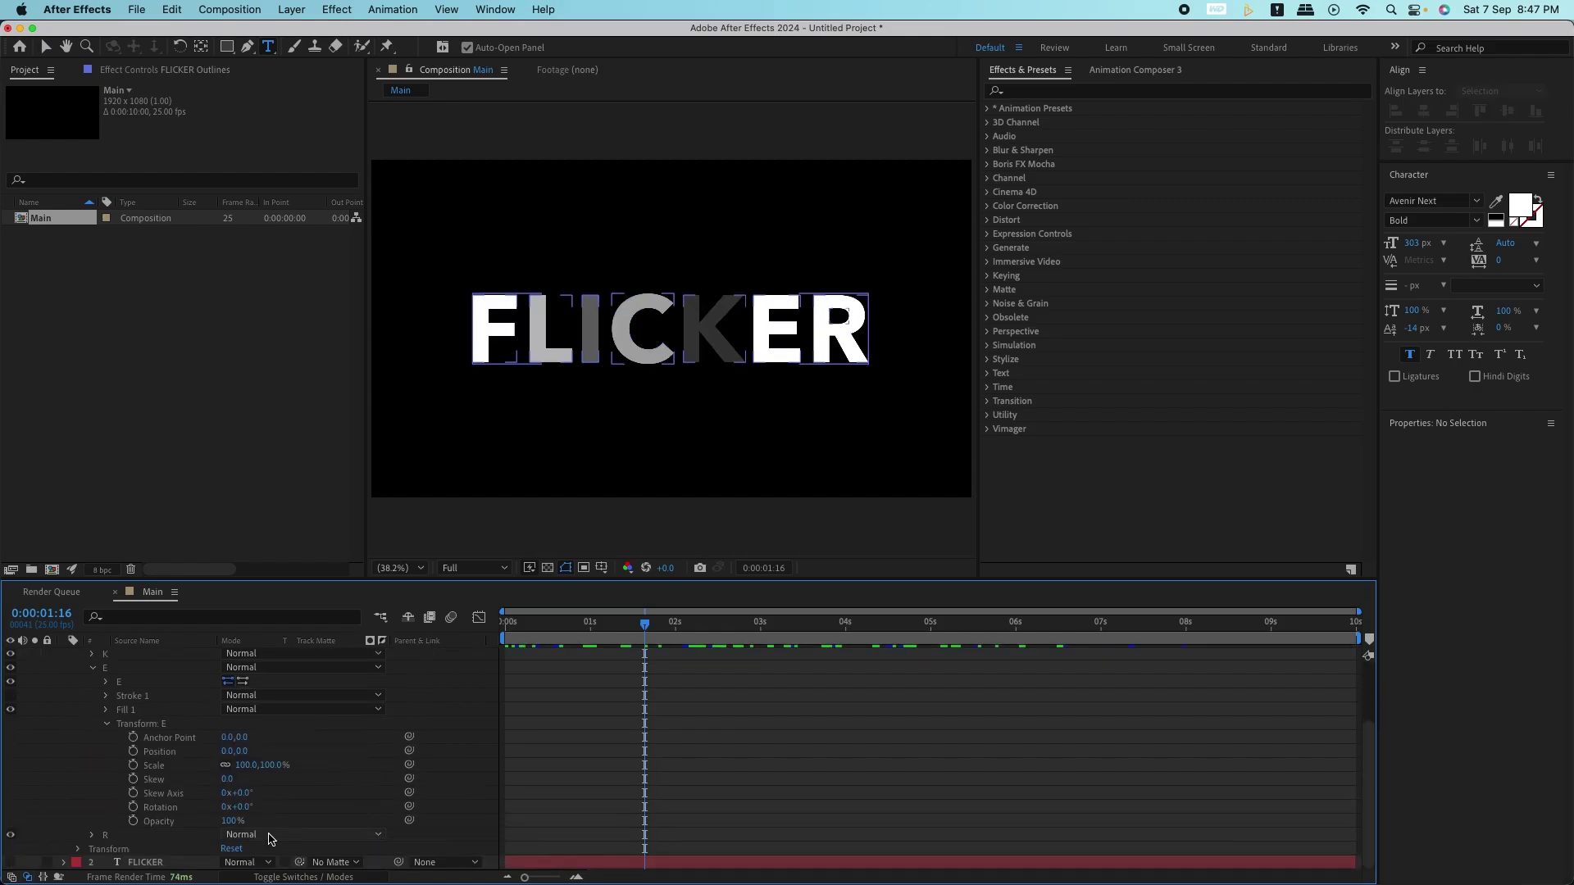
left_click(133, 820, "alt")
type("Wig")
key("Return")
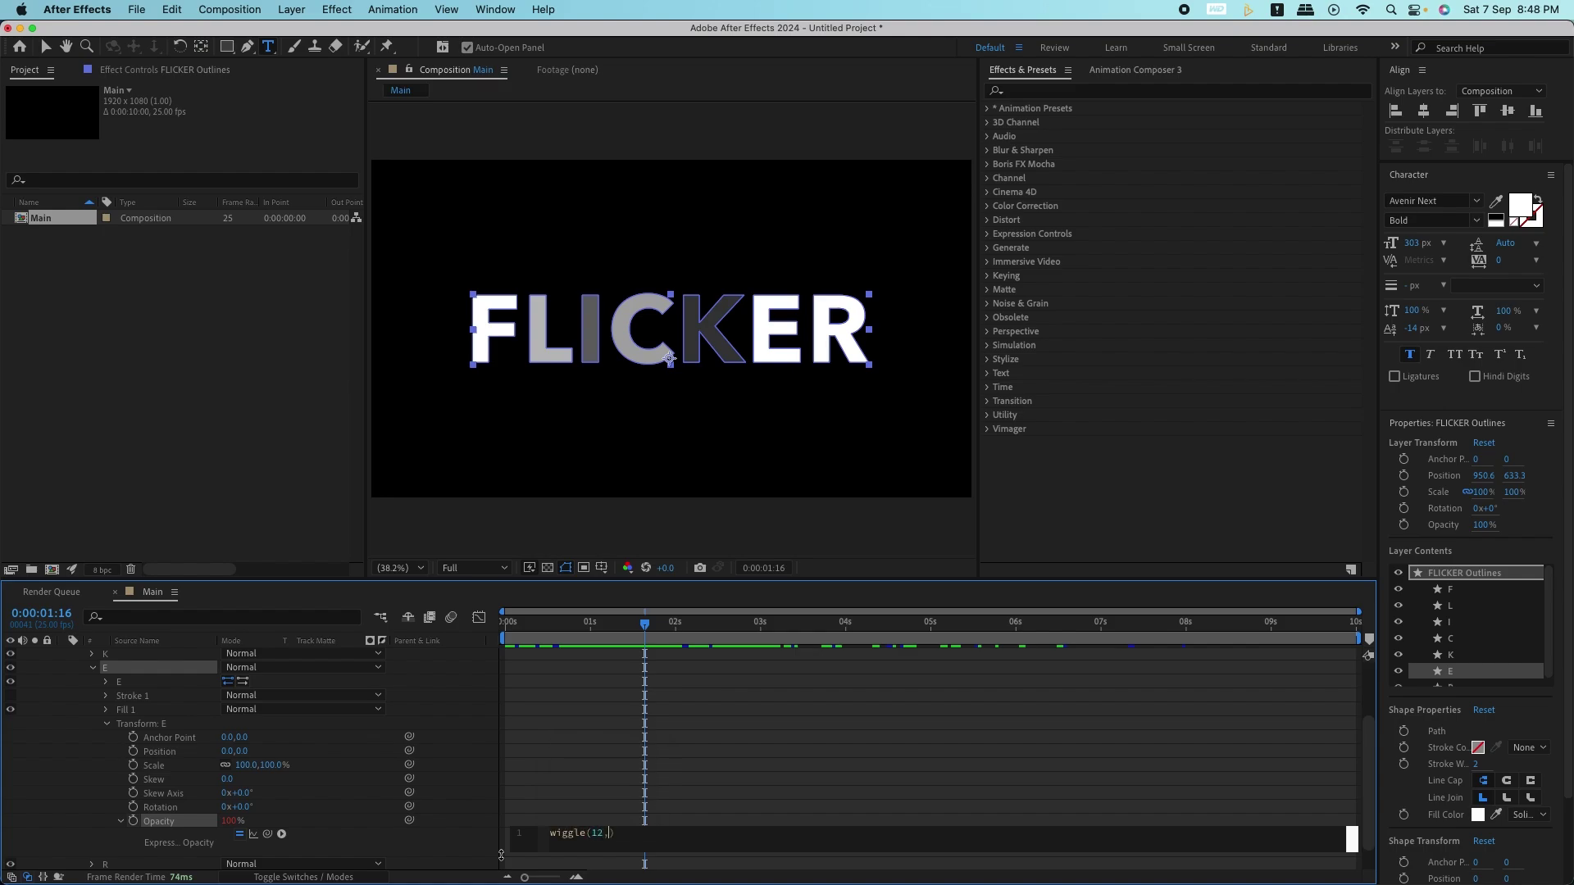
type("12,100")
left_click(579, 815)
- Collapse E, expand letter R's Transform and give its Opacity wiggle(10,100)
left_click(106, 724)
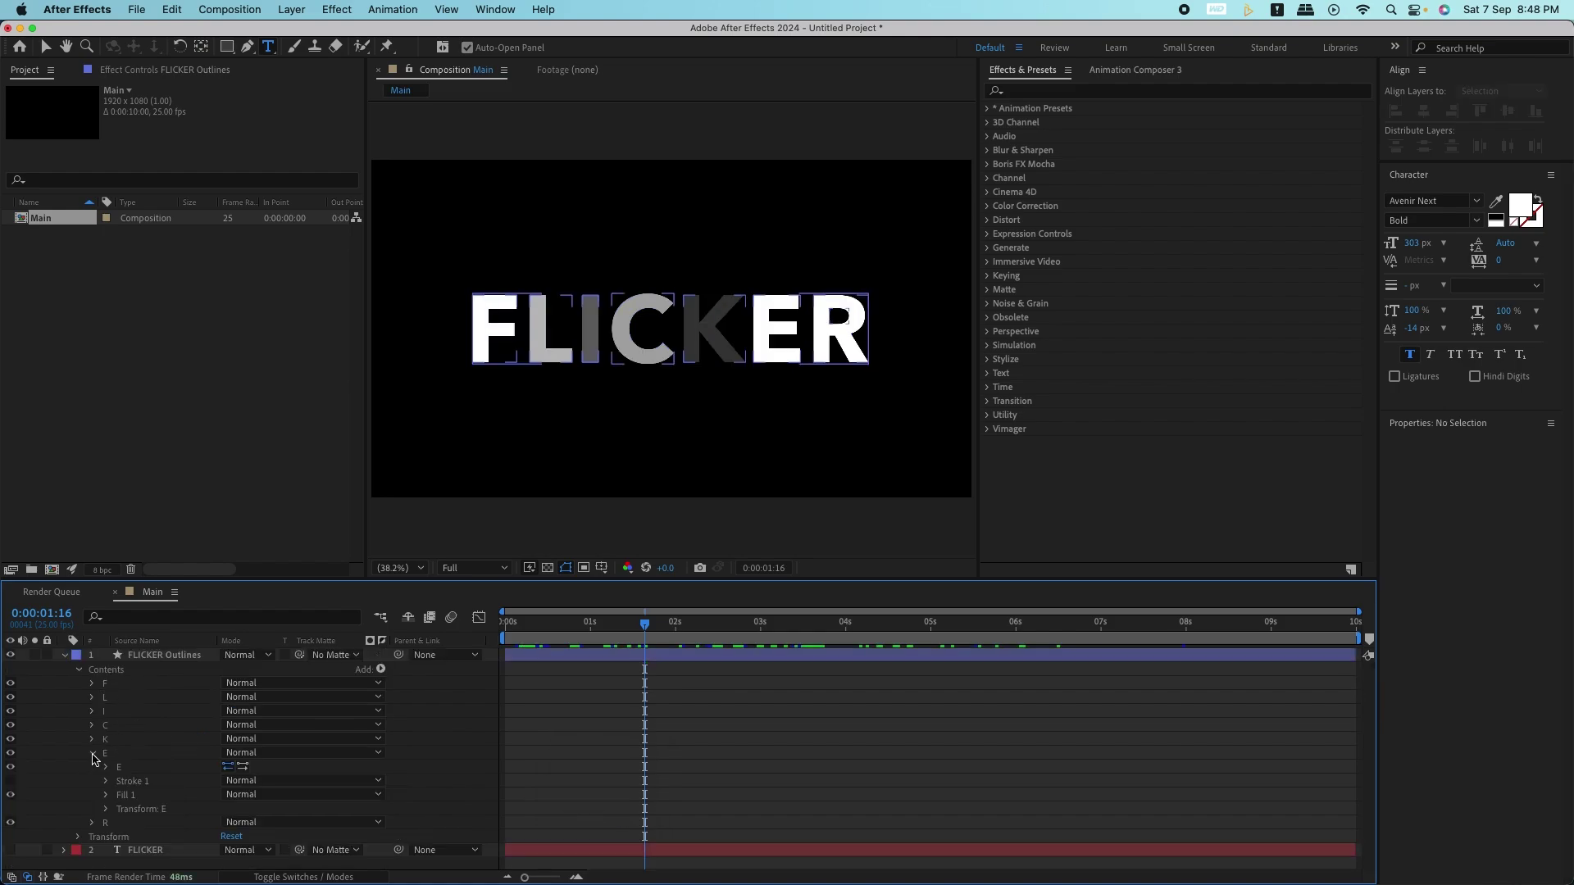
left_click(93, 752)
left_click(93, 766)
scroll(106, 777, "down", 1)
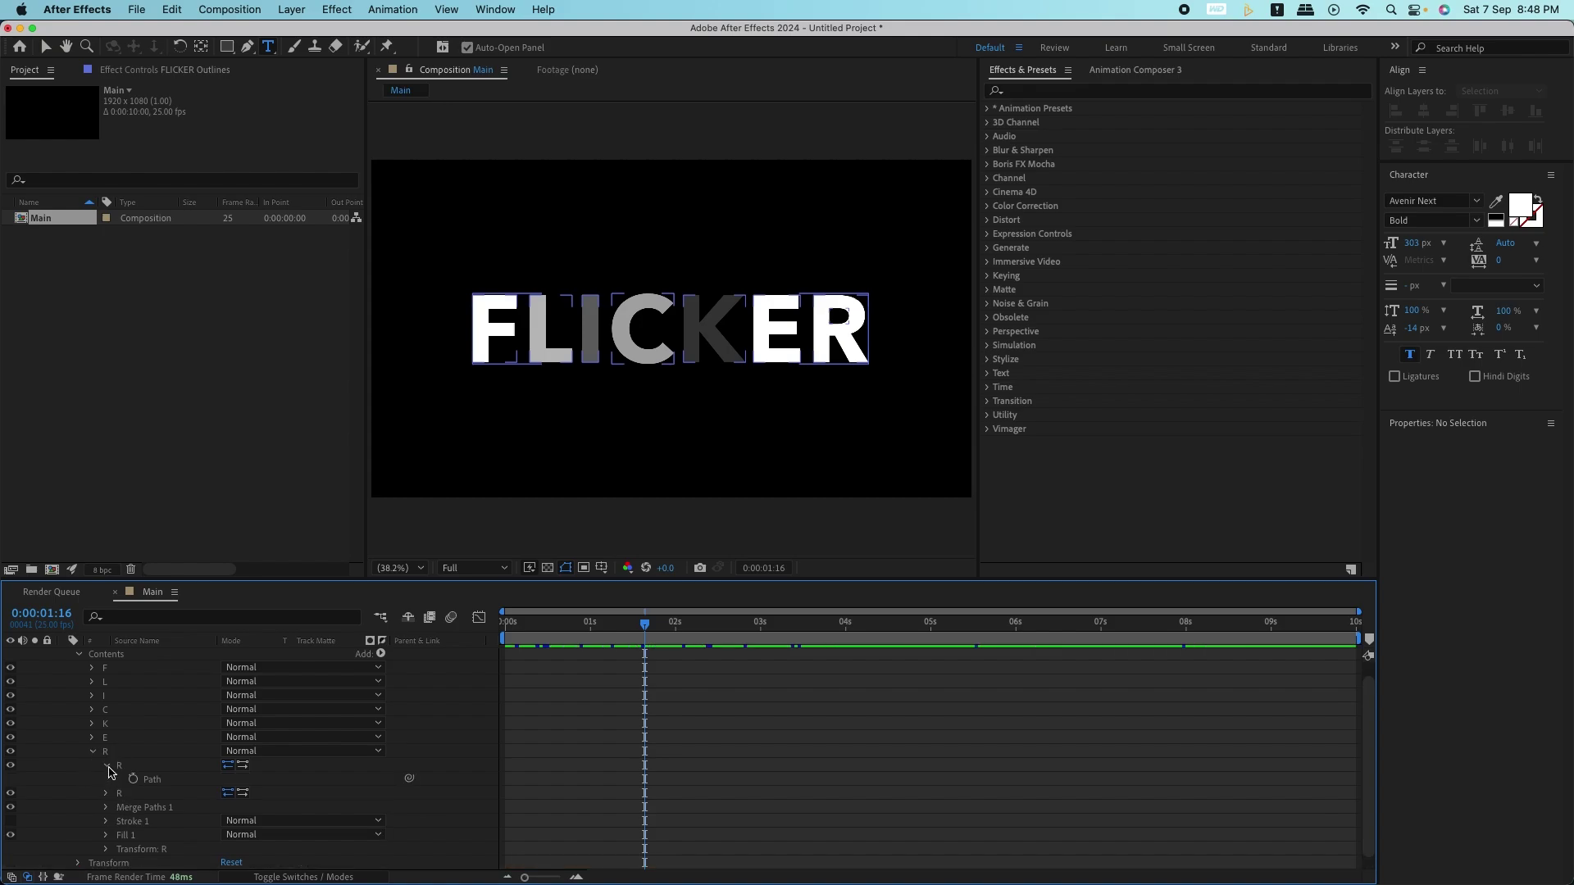
left_click(106, 836)
scroll(143, 844, "down", 3)
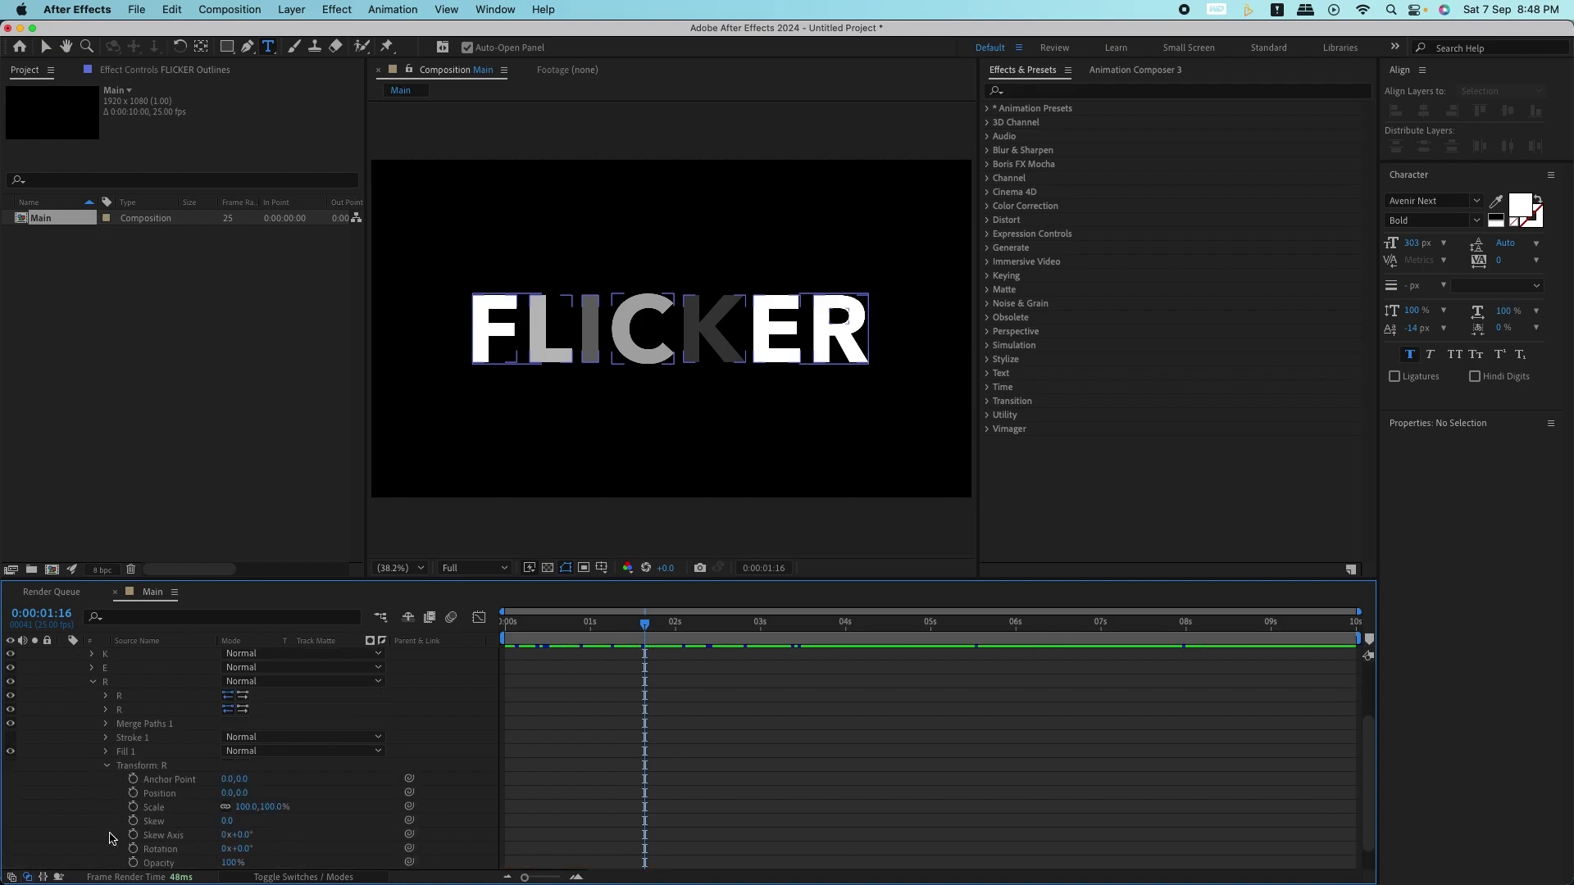
left_click(133, 835, "alt")
type("Wigg")
key("Return")
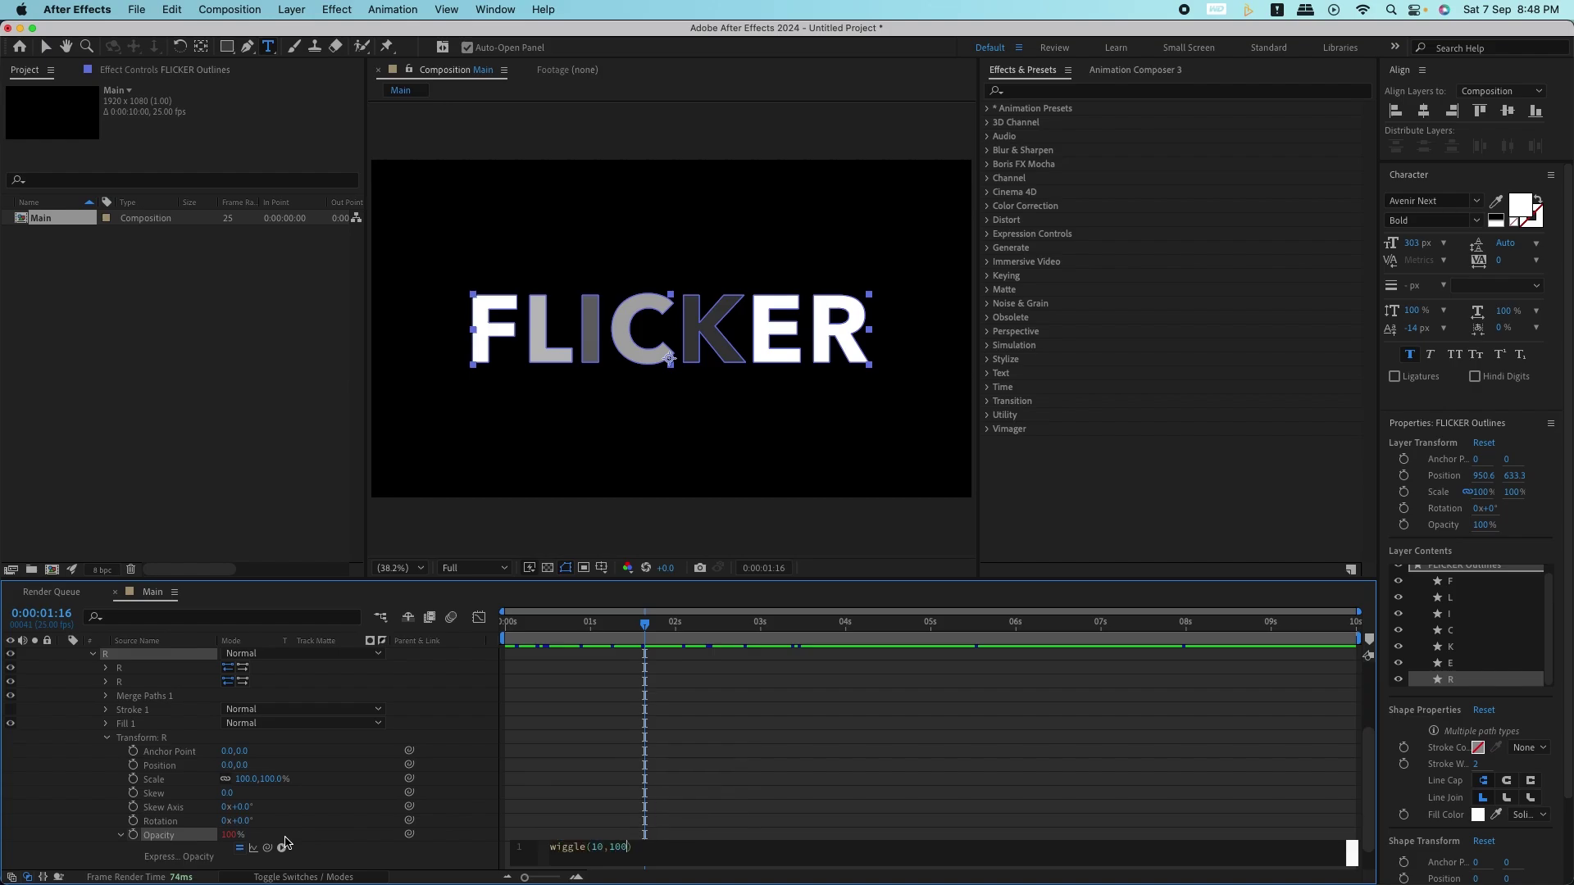
left_click(656, 801)
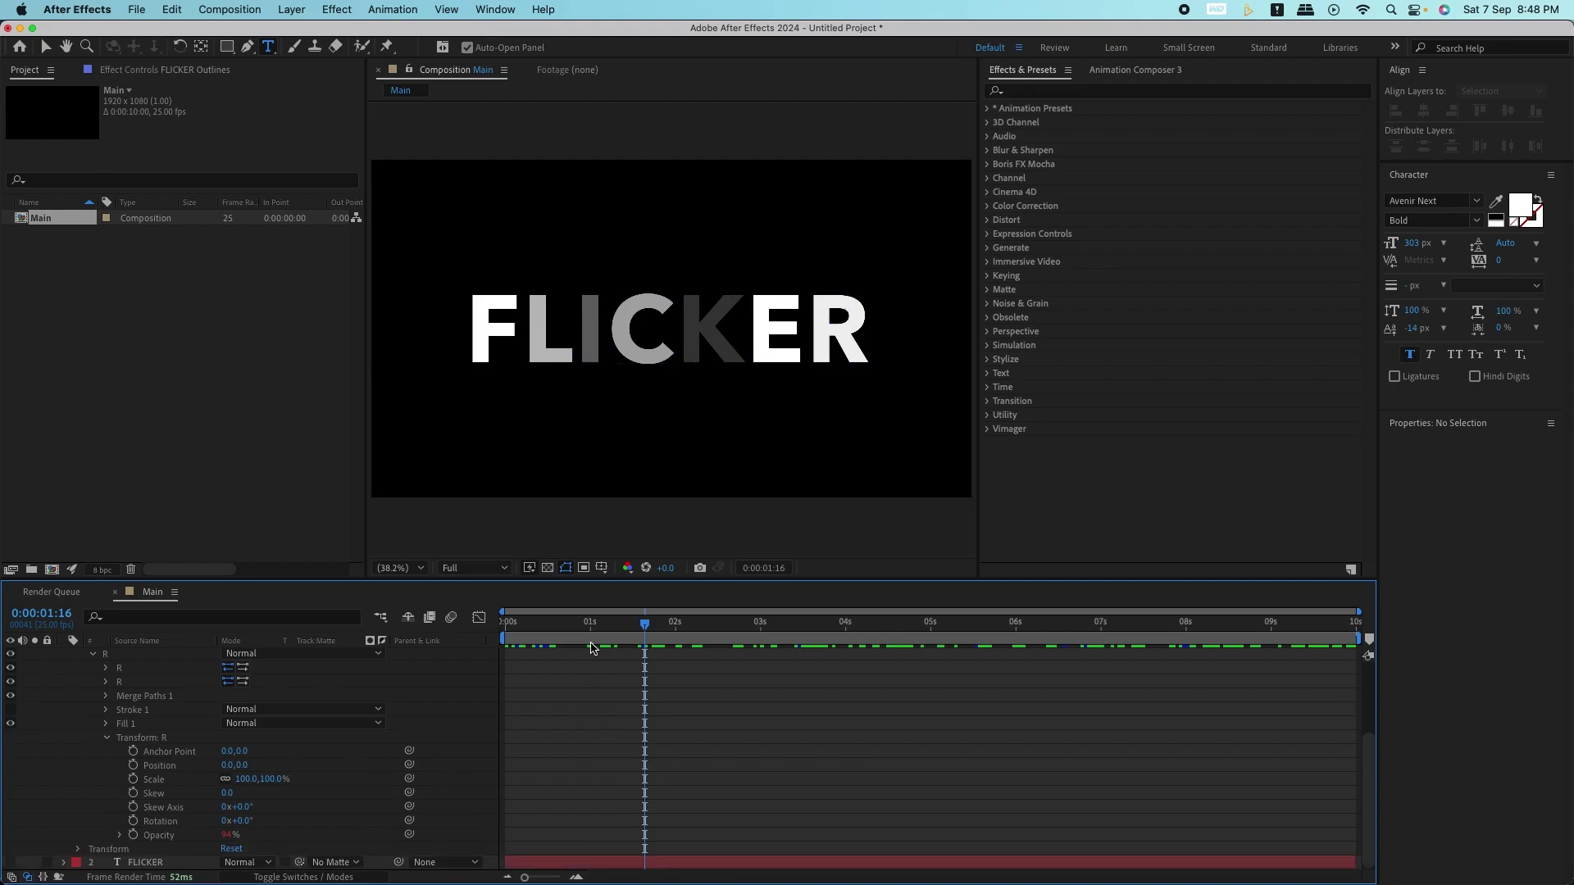
- Collapse the R group and preview Main from 0:00 to watch all seven letters flicker
left_click_drag(592, 648, 529, 644)
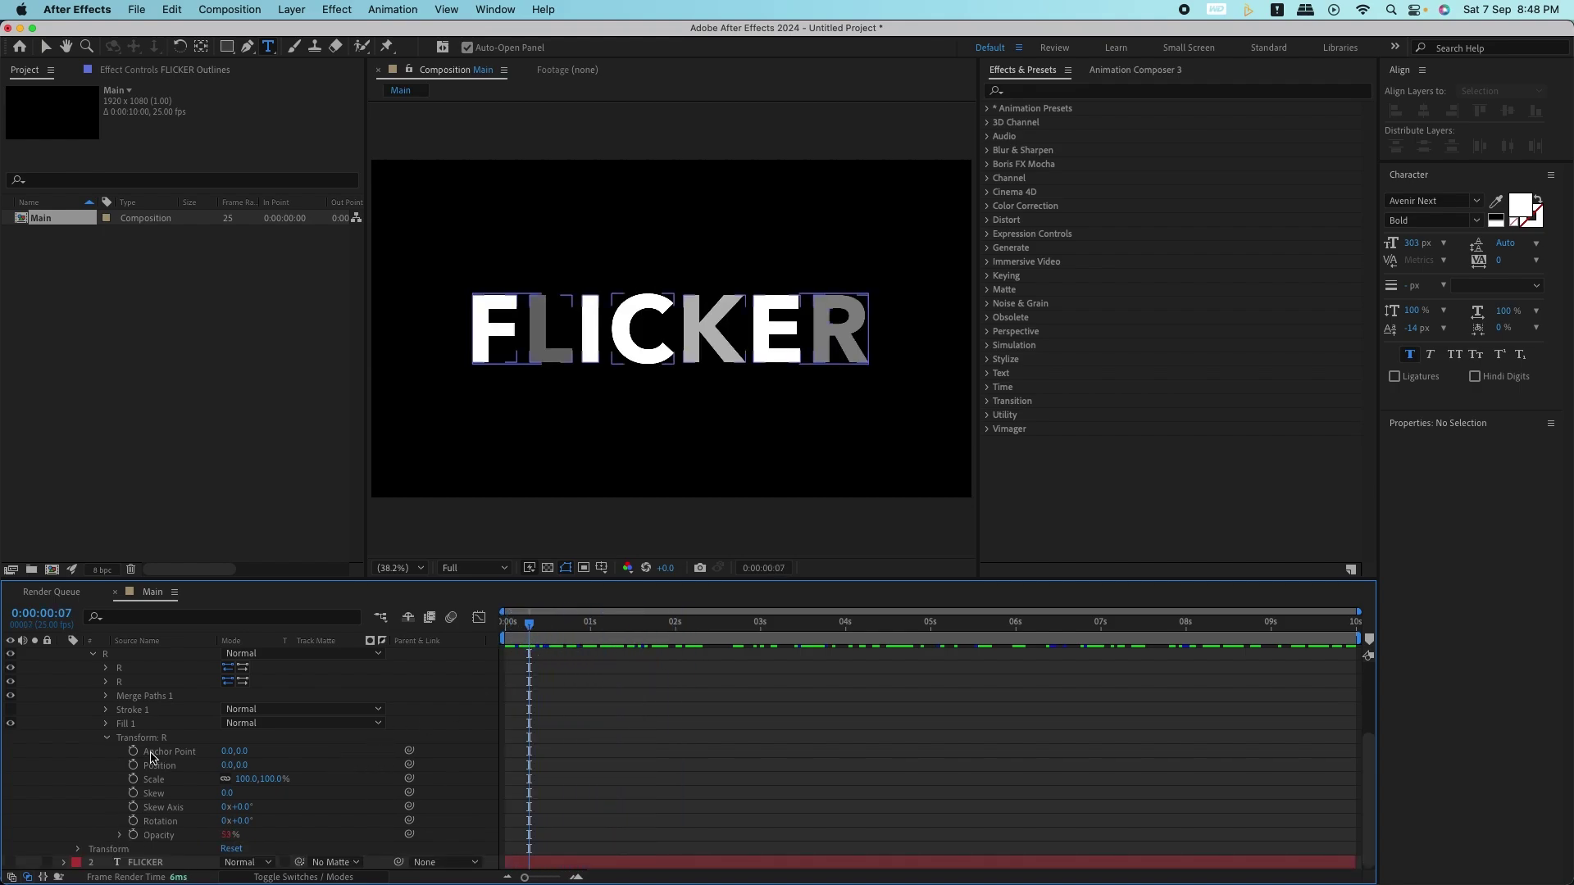
scroll(150, 756, "up", 3)
left_click(93, 768)
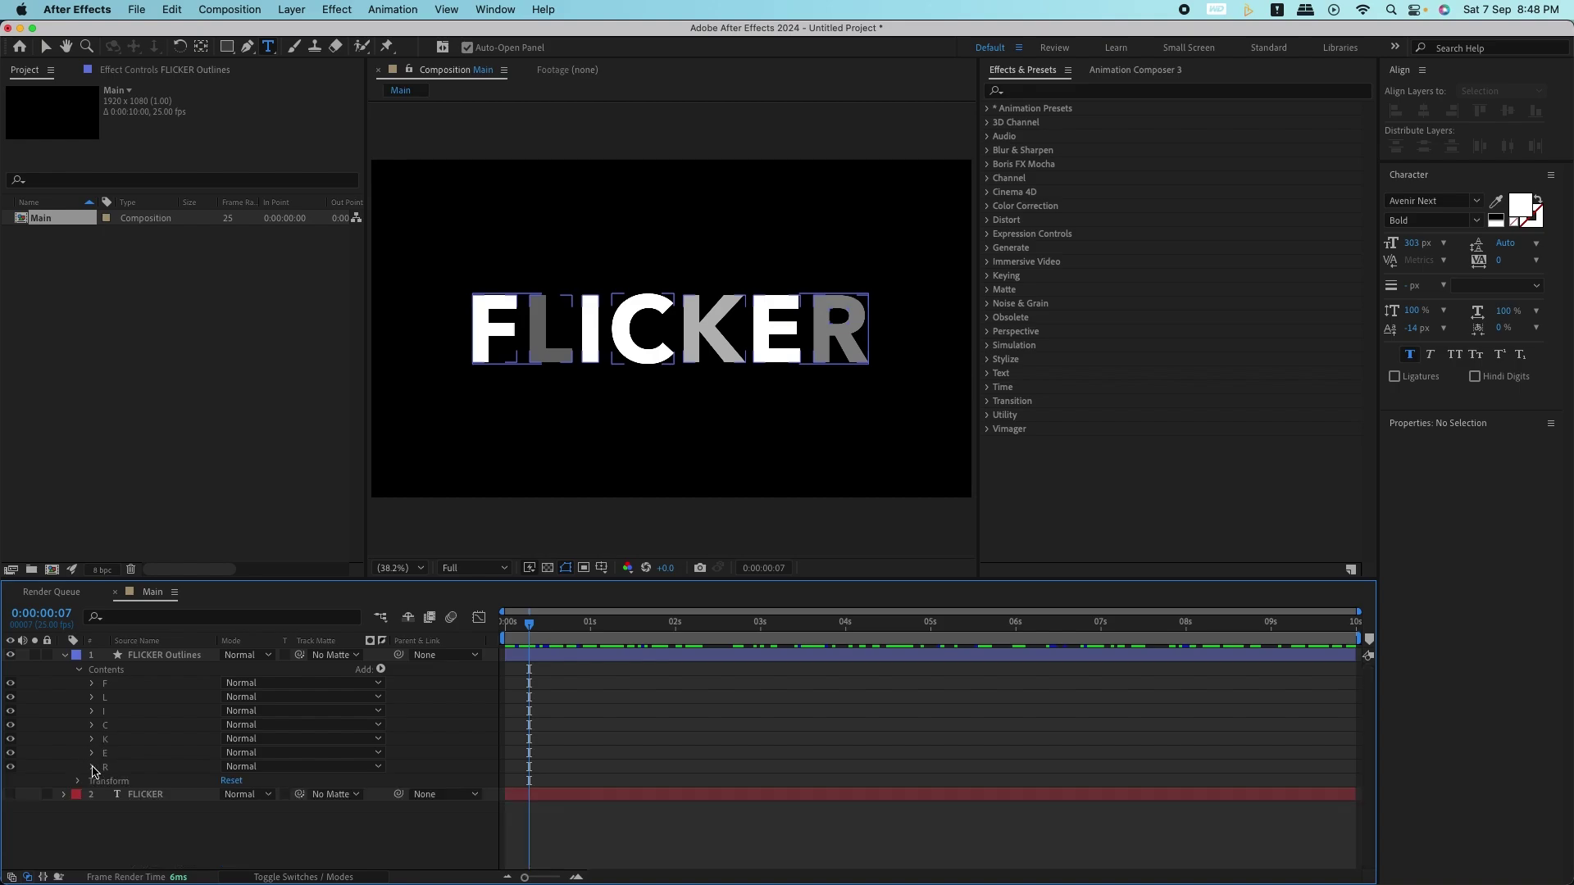
left_click_drag(557, 639, 463, 639)
key("space")
key("space")
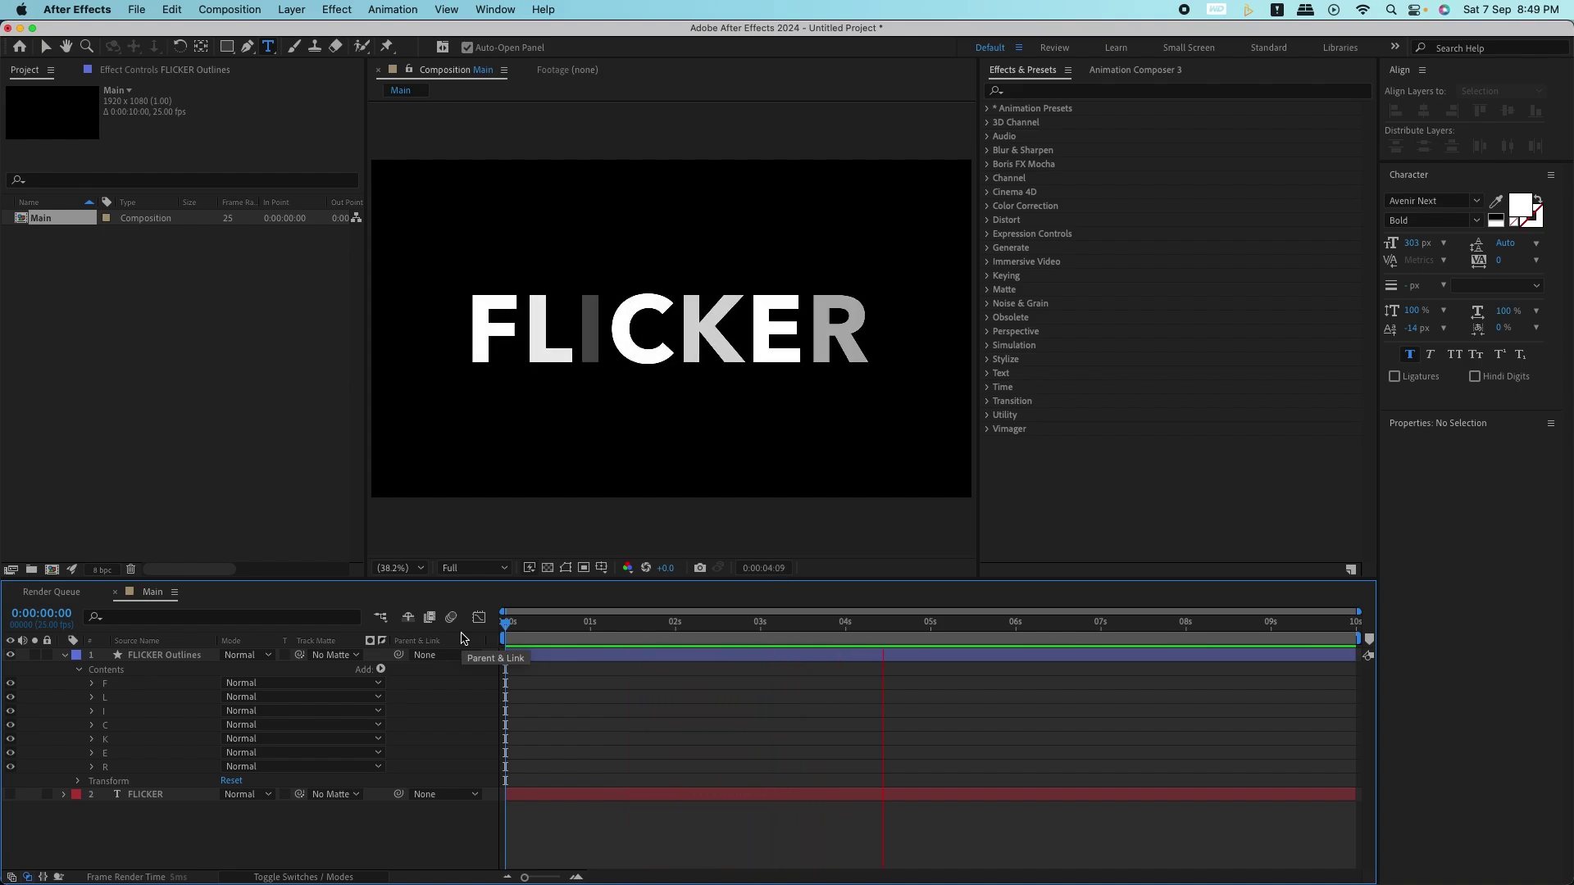
- Stop playback, collapse FLICKER Outlines, and scrub and preview the flicker once more
key("space")
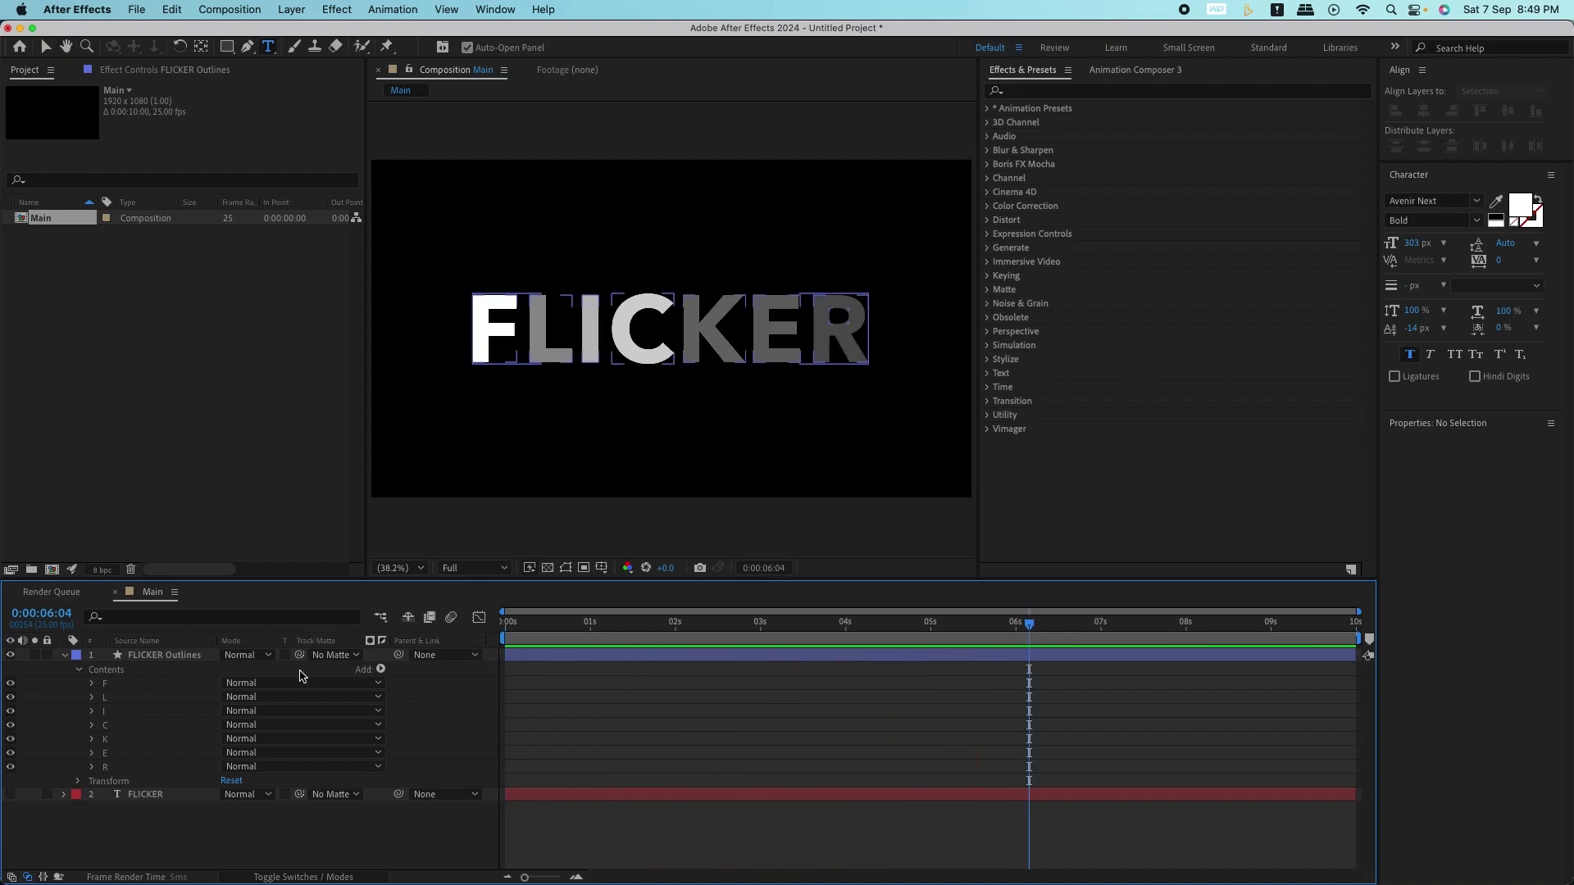
left_click(64, 656)
left_click(130, 657)
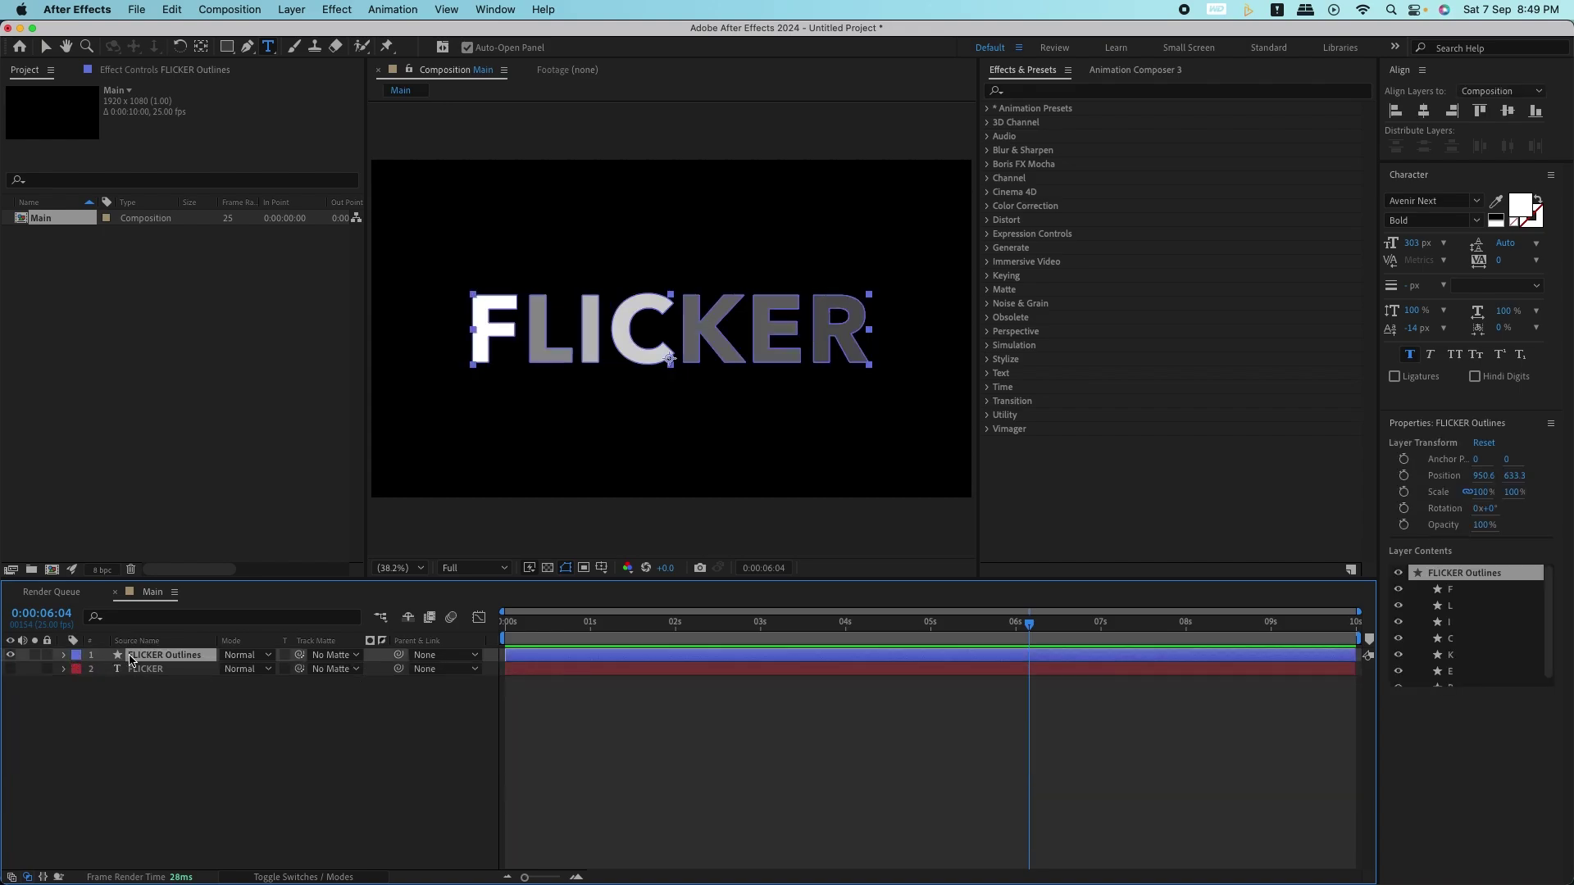
left_click_drag(554, 636, 520, 649)
key("space")
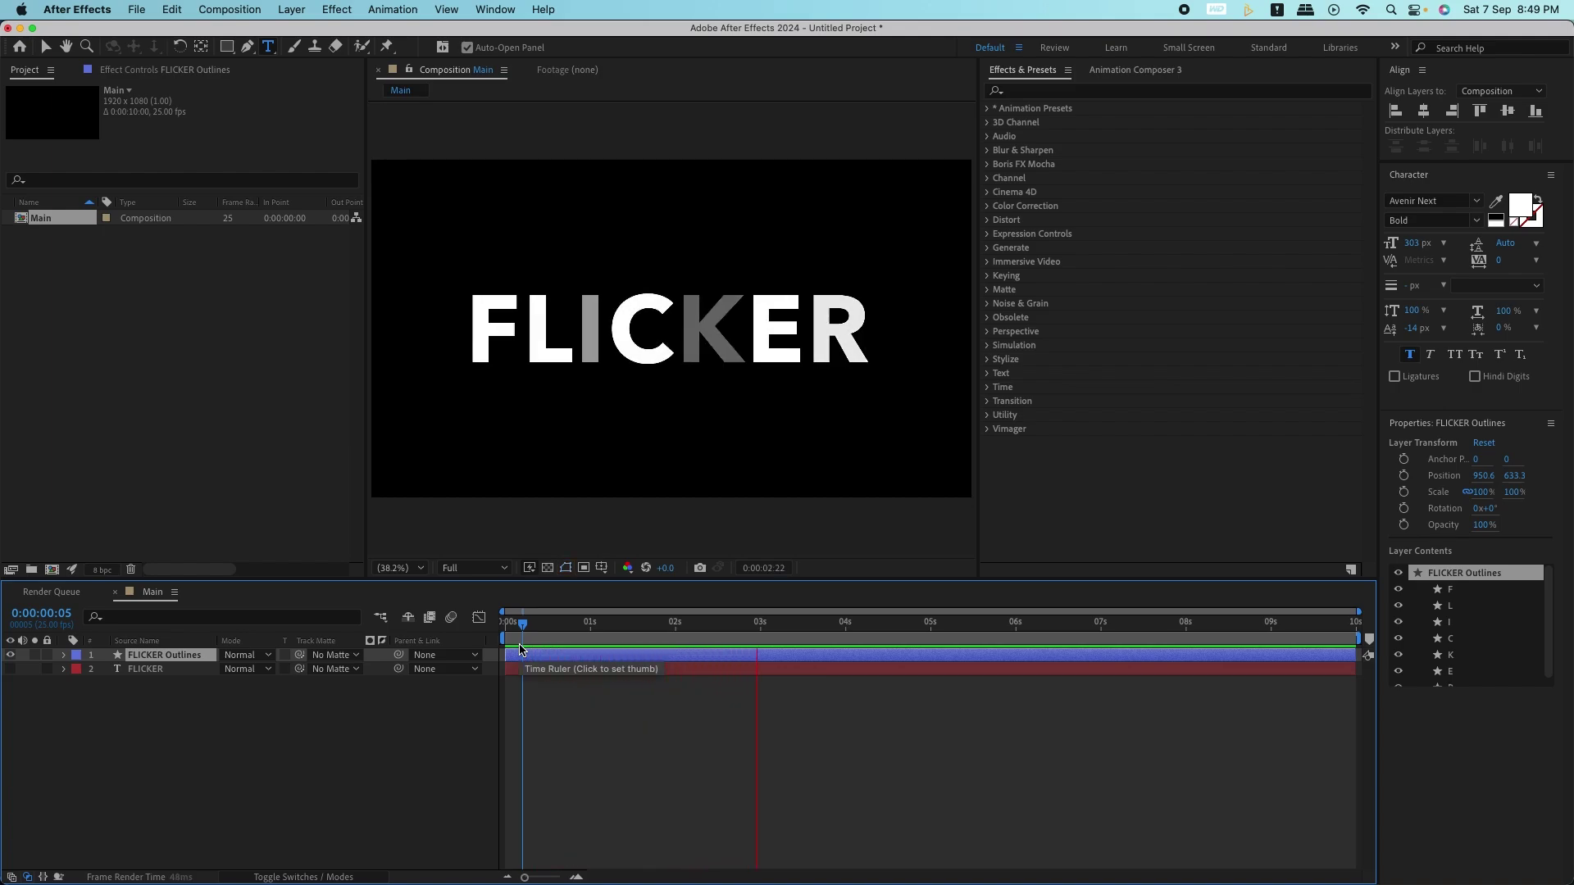
key("space")
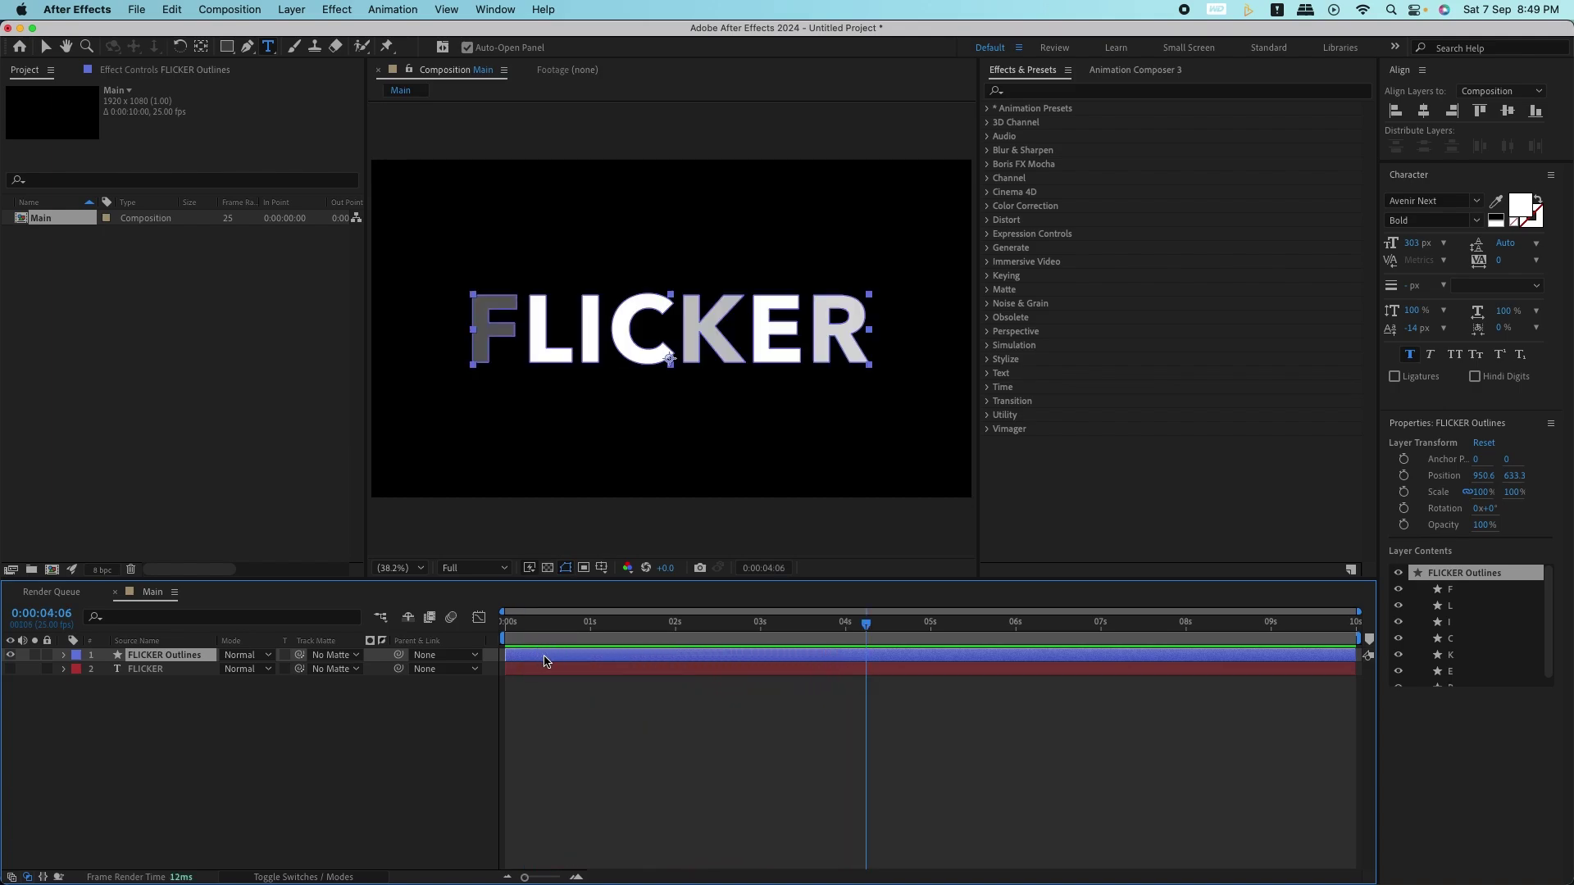
- Turn on the Motion Blur switch for the FLICKER Outlines layer
left_click(264, 706)
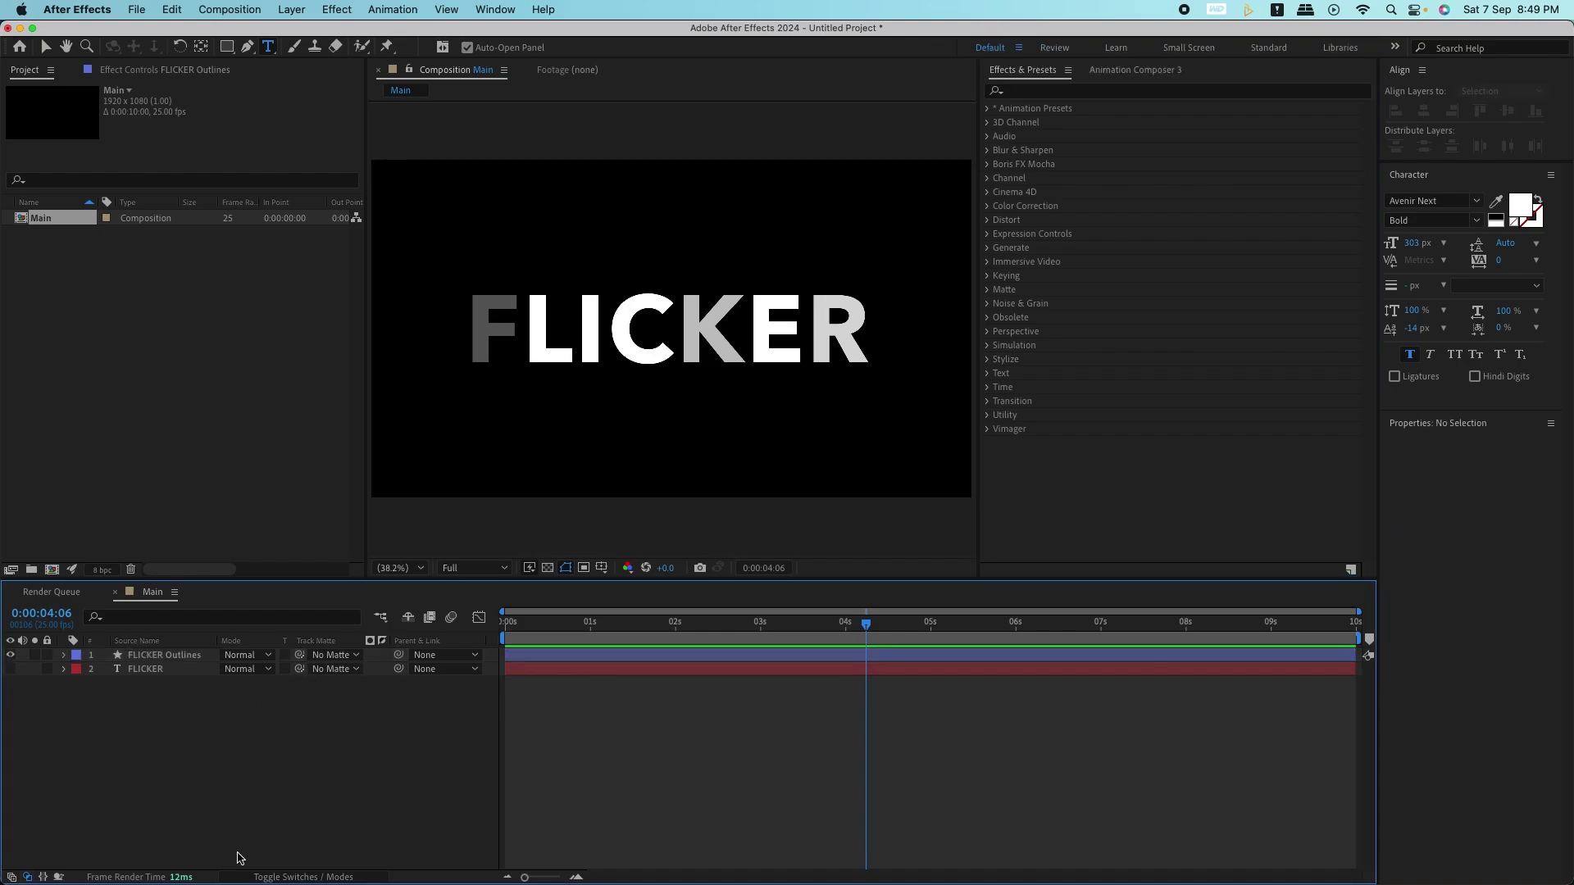
left_click(275, 876)
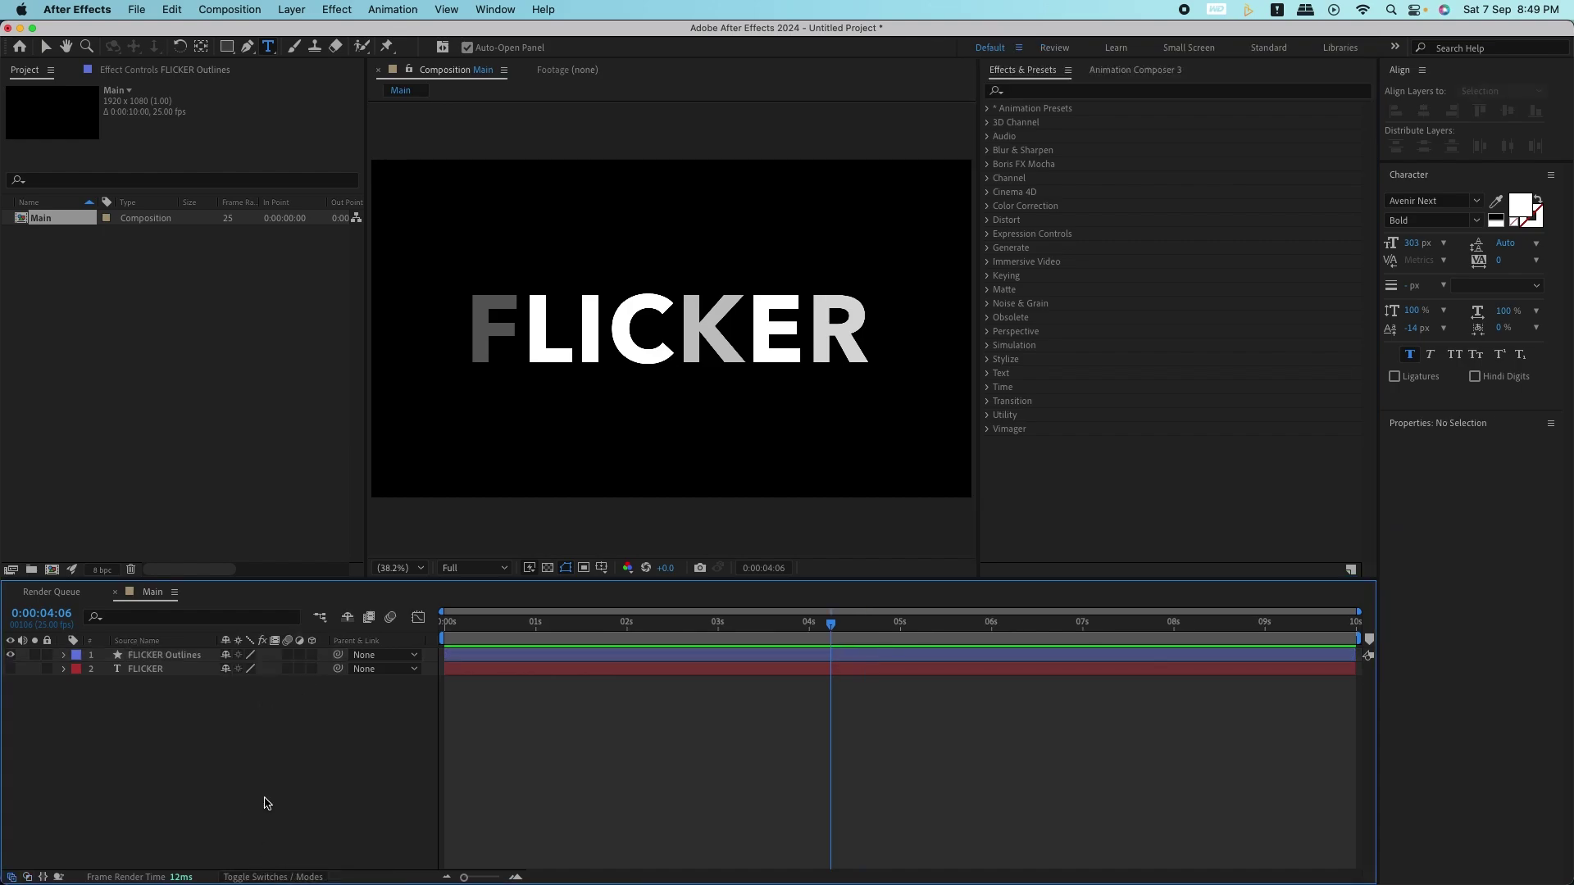
left_click(288, 656)
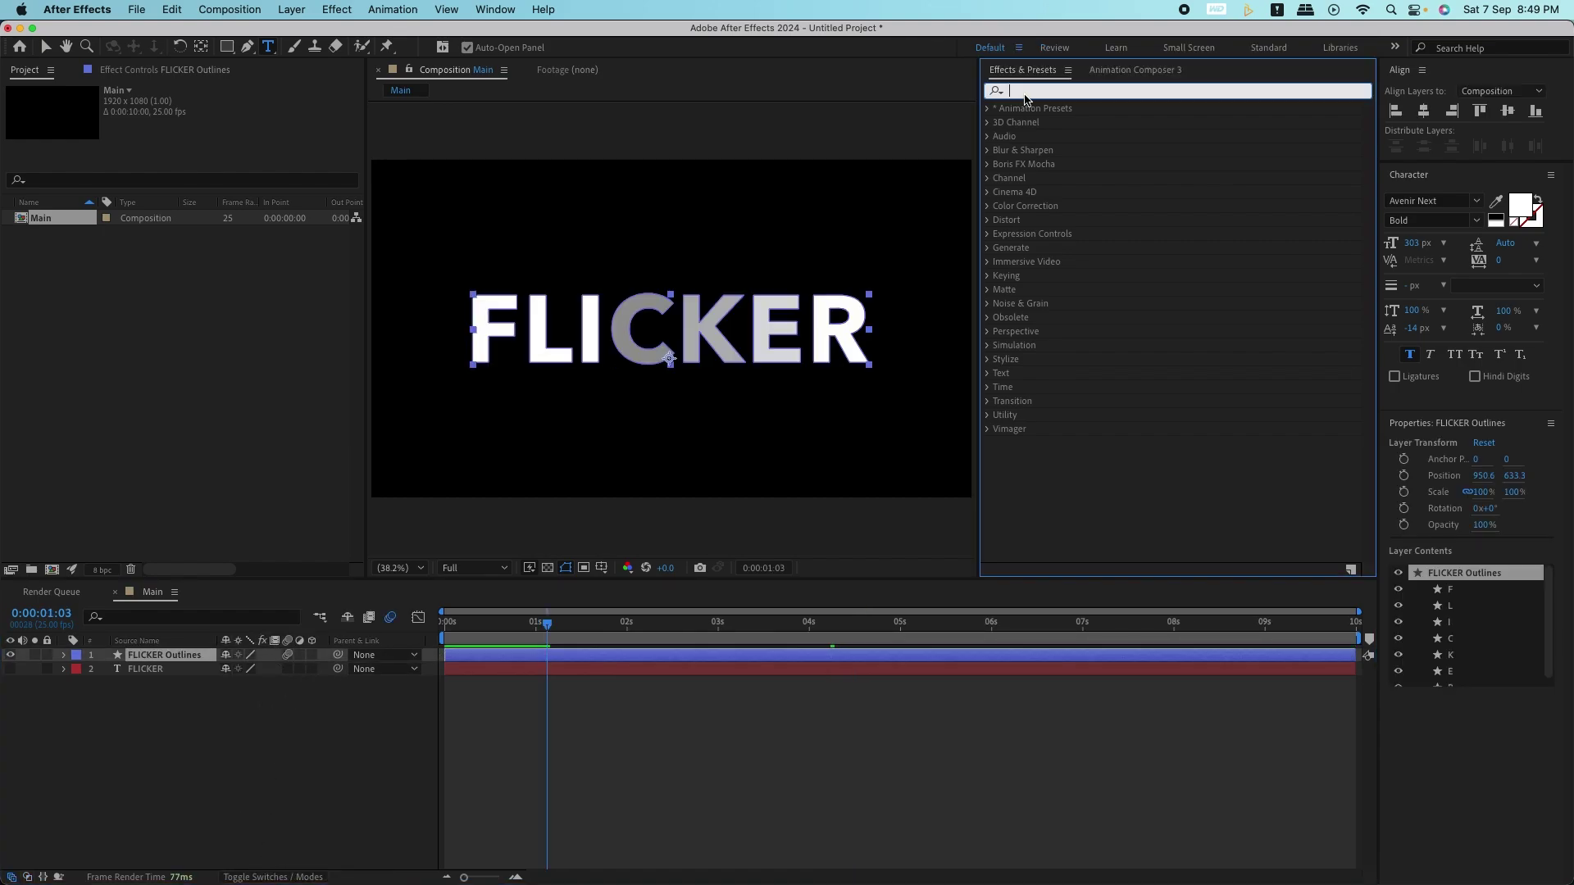
- Apply Stylize > Glow to FLICKER Outlines with Glow Radius 50 and Glow Intensity 0.4
type("Glo")
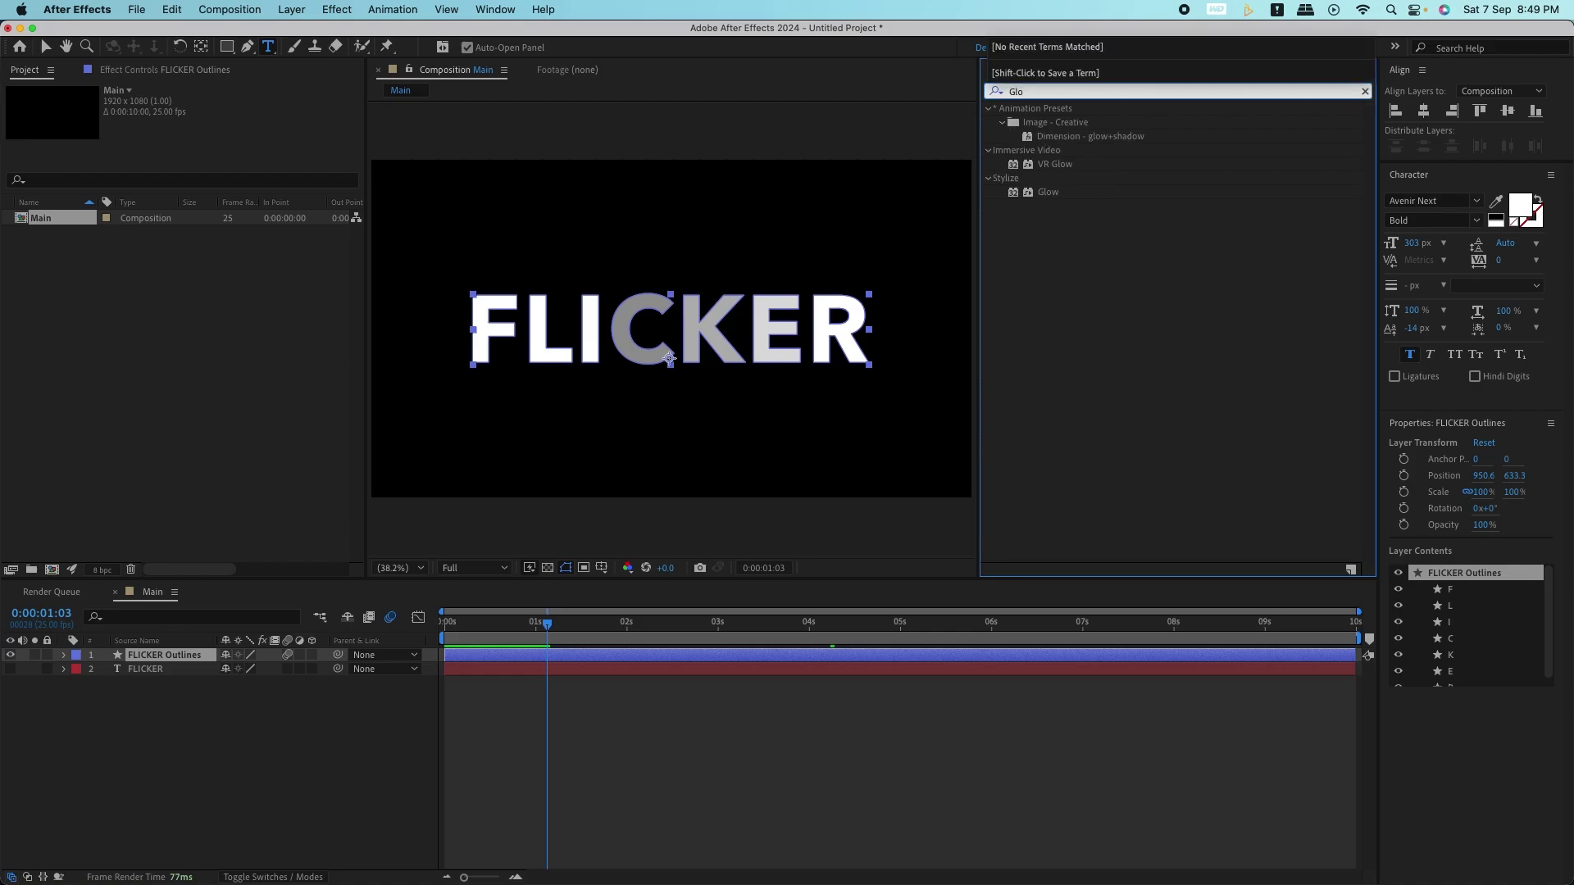
left_click_drag(1048, 192, 724, 660)
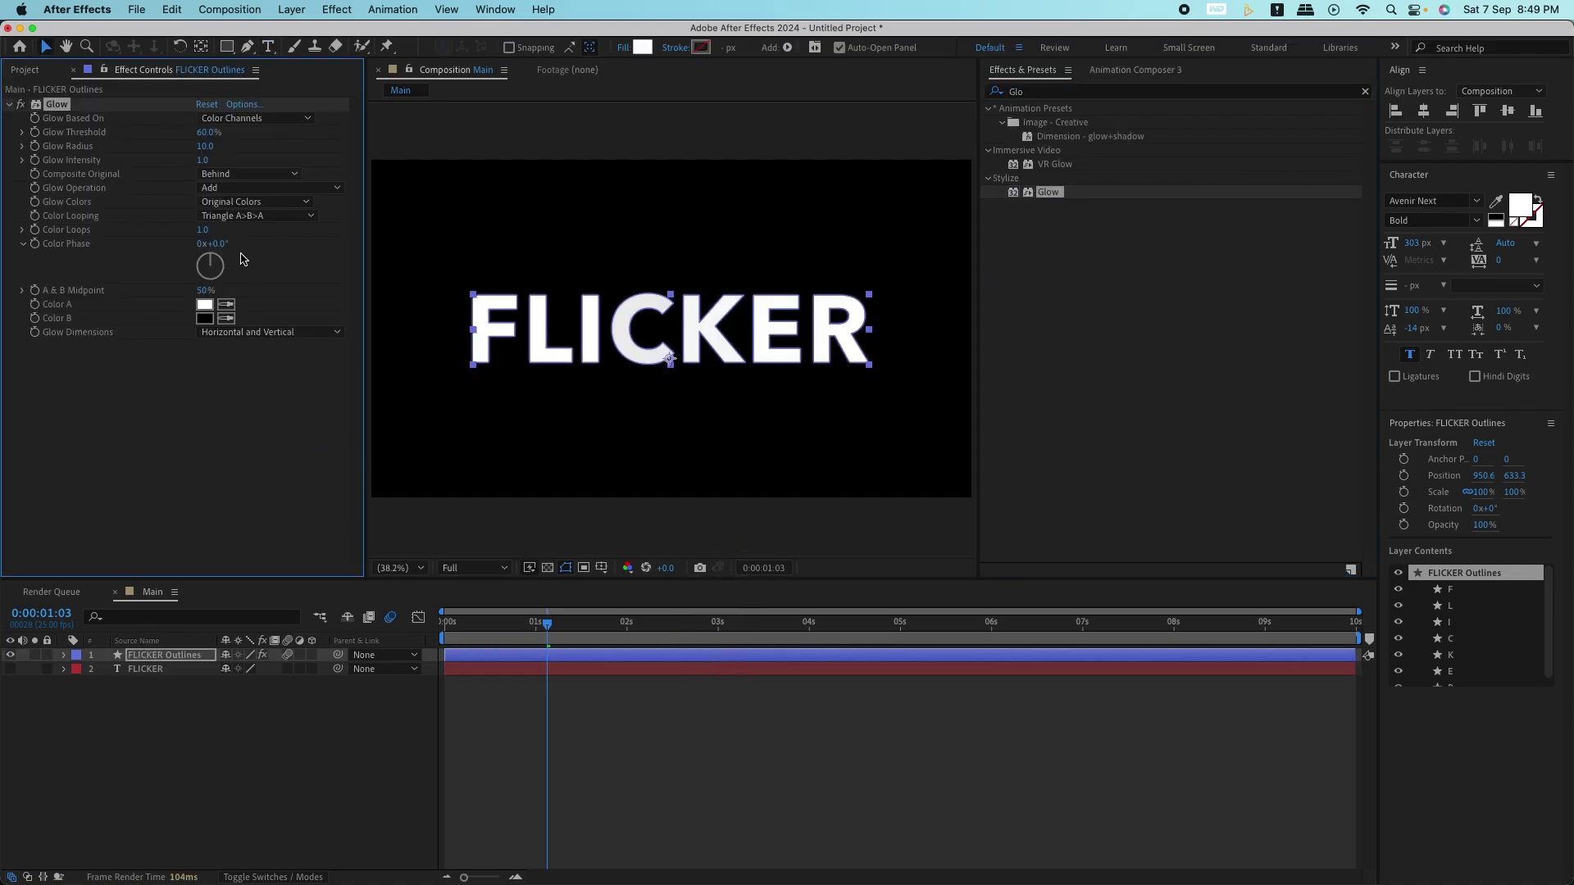
left_click_drag(203, 160, 155, 169)
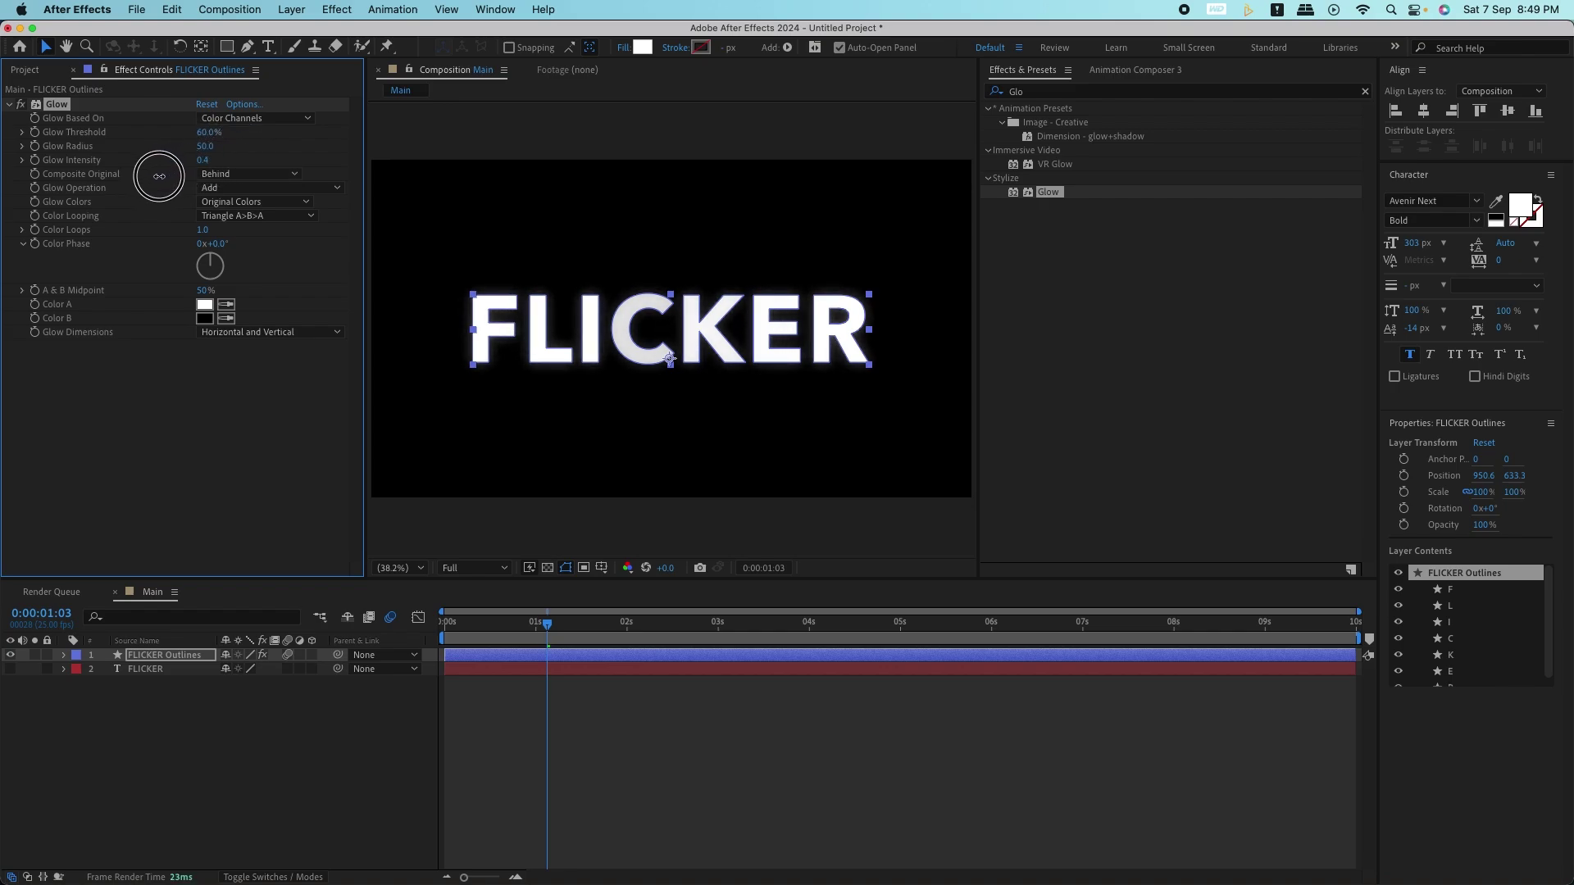